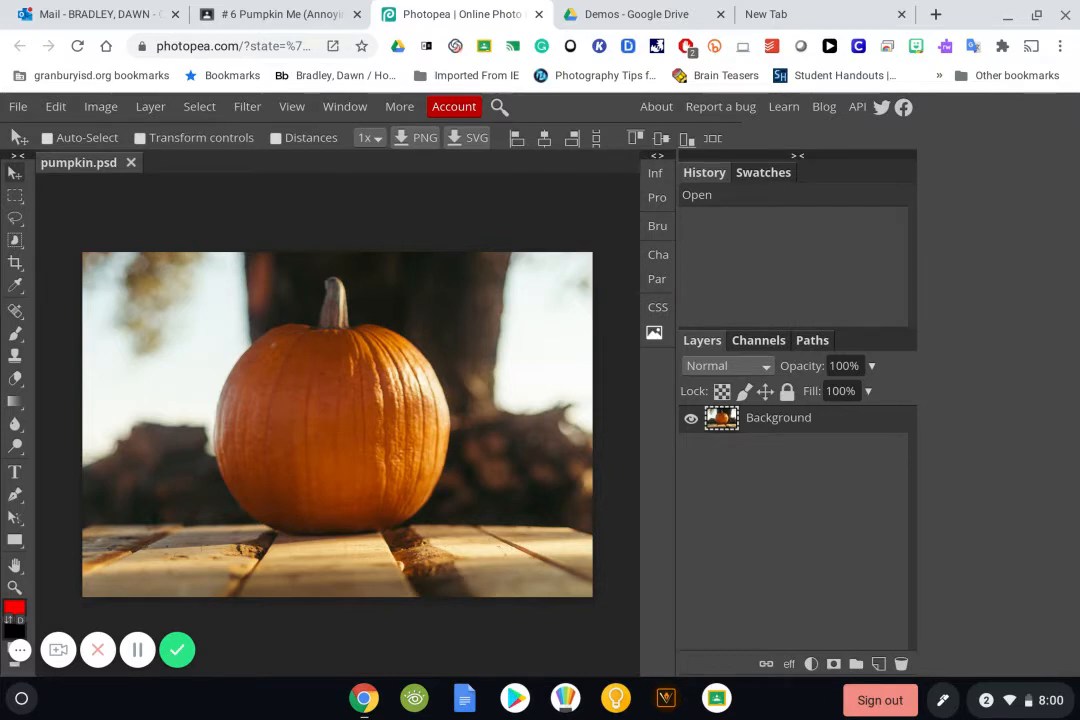
Step: Open the portrait PXL_20201008_125431983.jpg from the Demos folder in Google Drive with Photopea
left_click(622, 18)
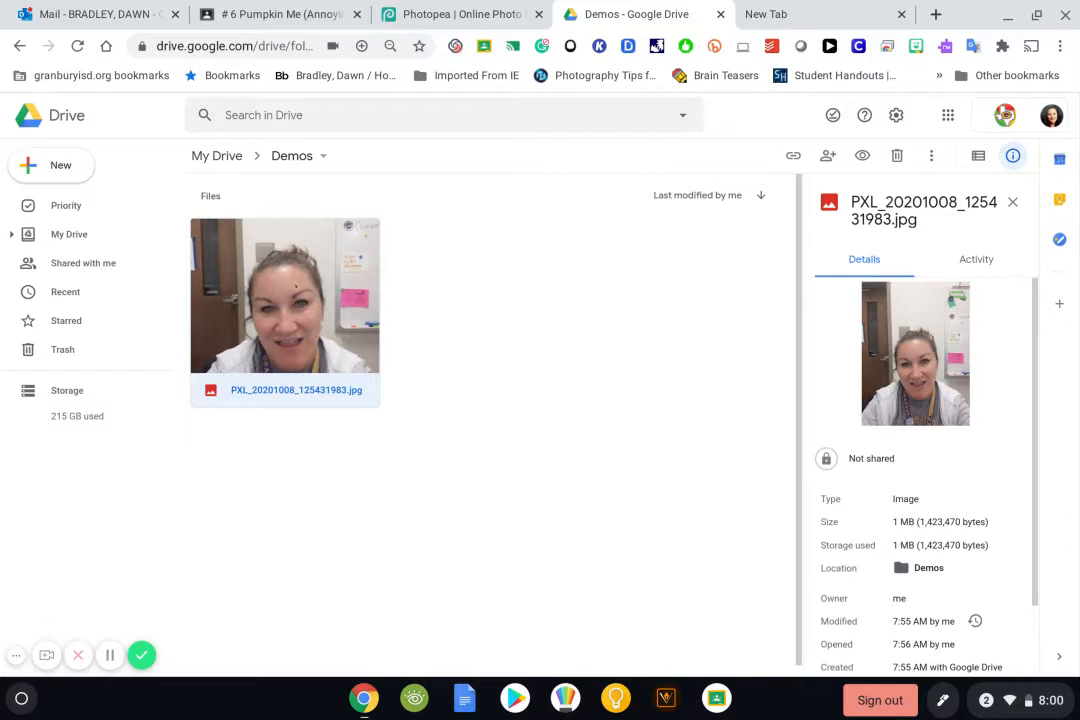
double_click(296, 287)
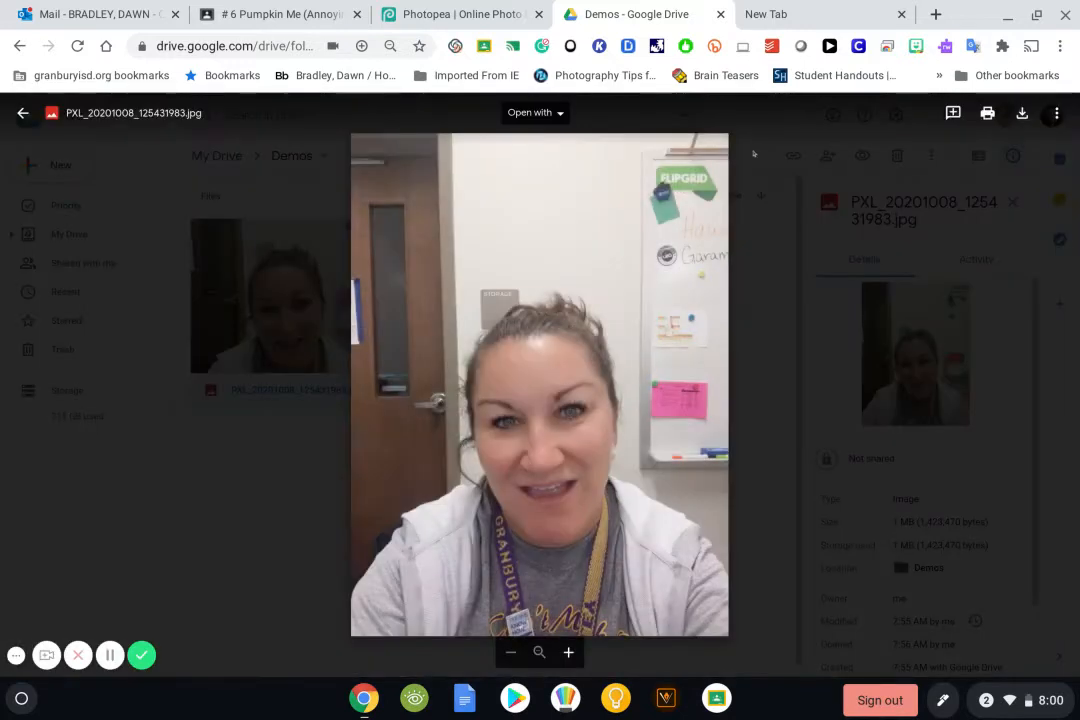
left_click(560, 114)
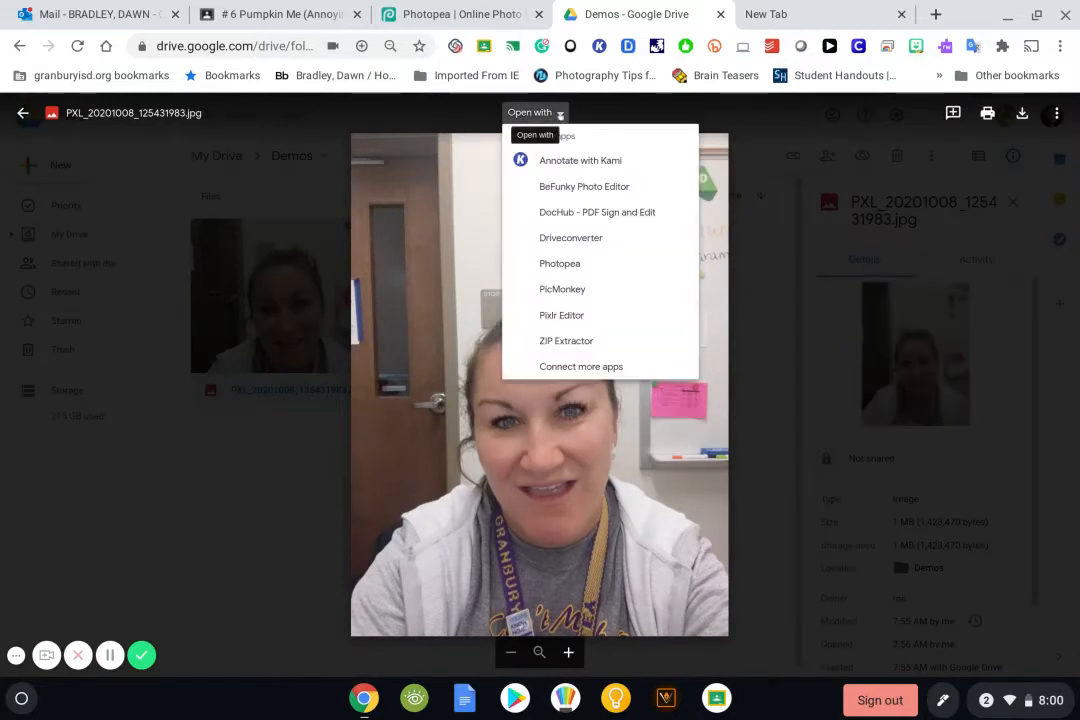
left_click(565, 263)
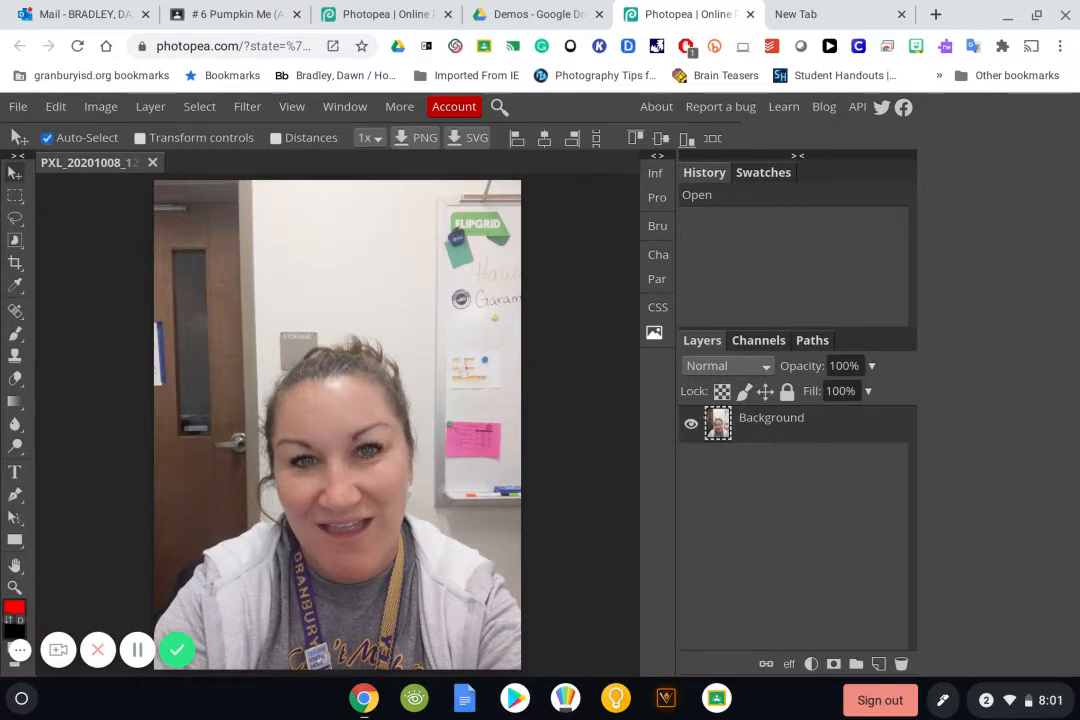
Step: Copy the entire uncropped portrait and paste it into pumpkin.psd as a new layer
key("ctrl+a")
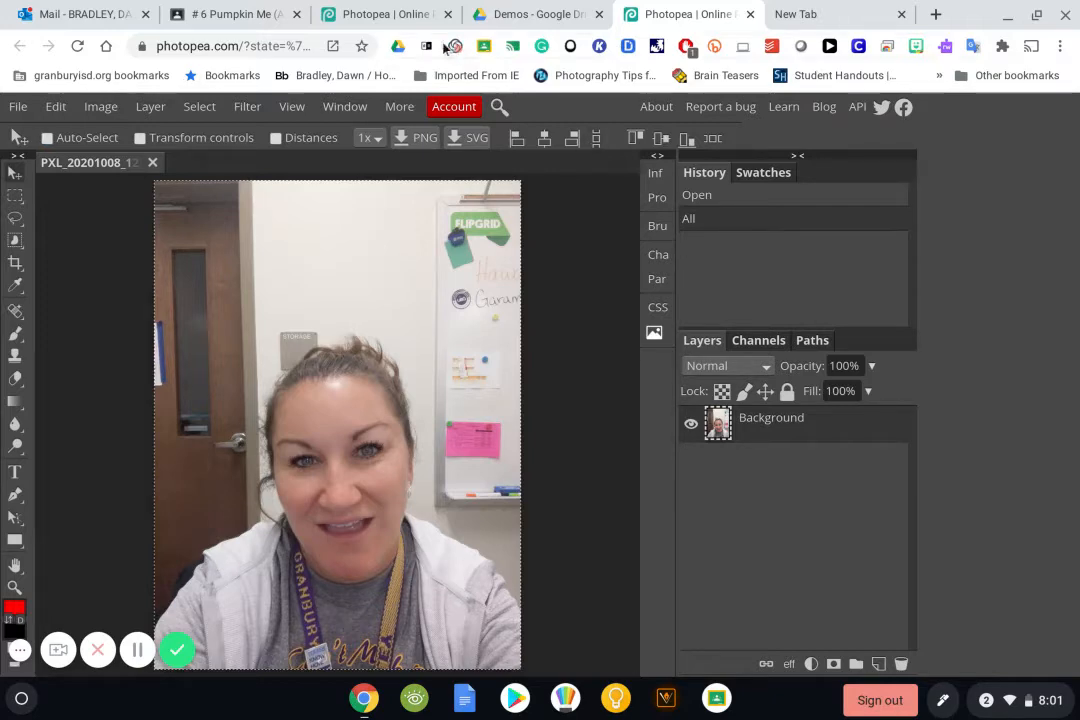
left_click(408, 20)
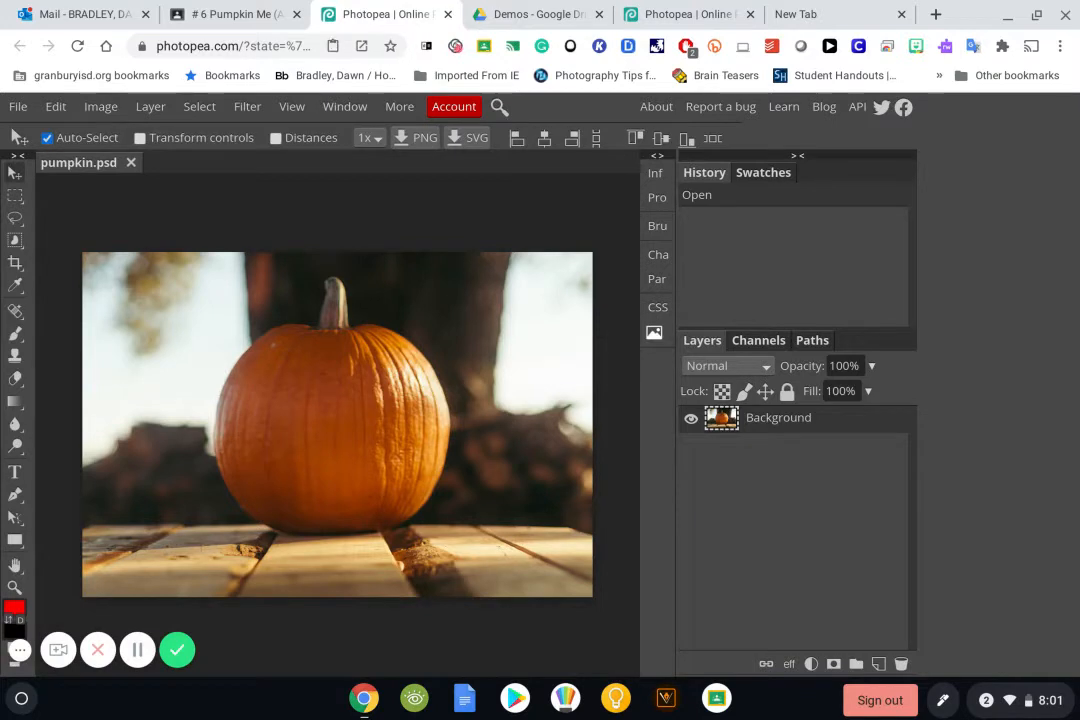
key("ctrl+v")
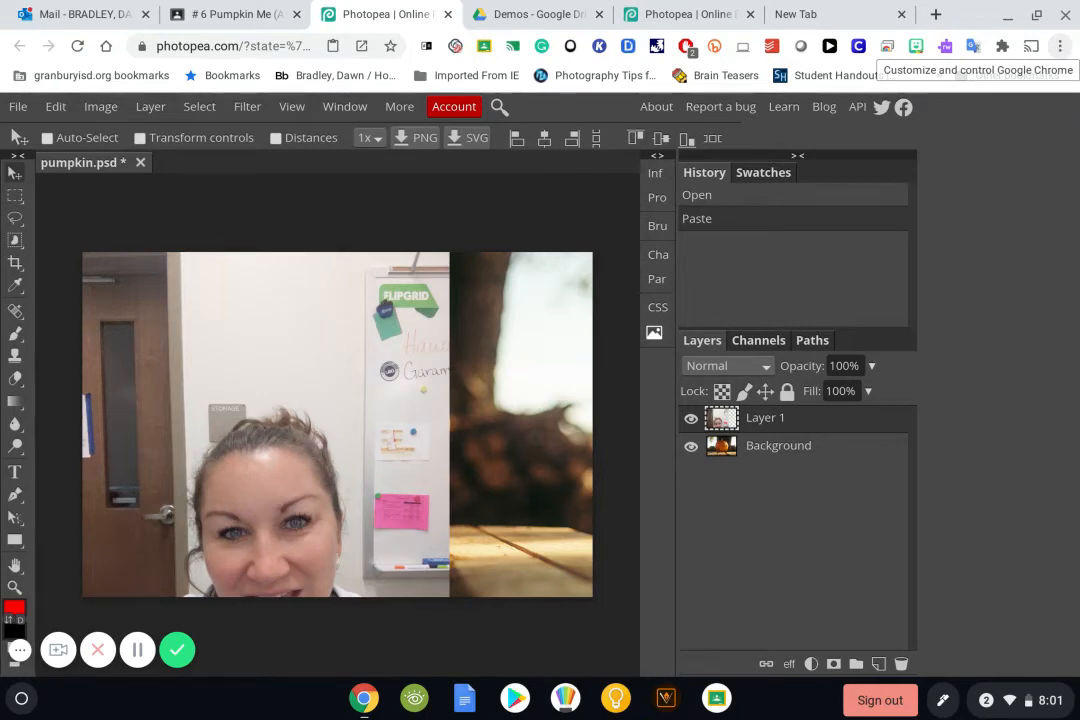
Step: Check the browser's privacy and site settings for Photopea's clipboard permission, and close the settings page
left_click(1061, 47)
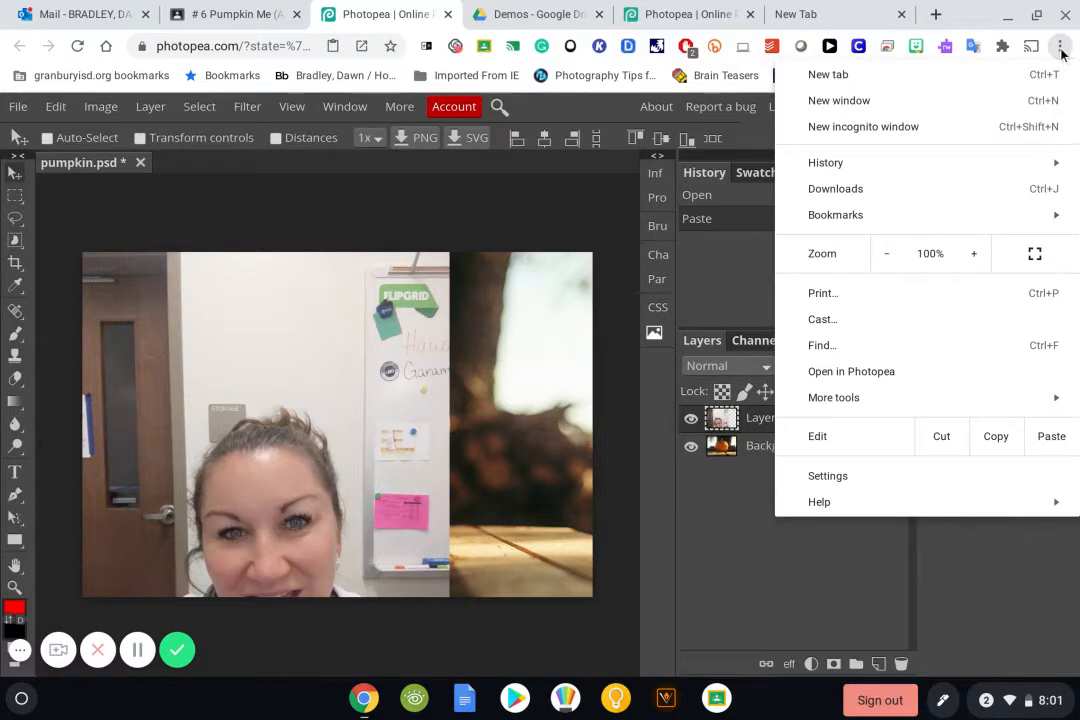
left_click(939, 486)
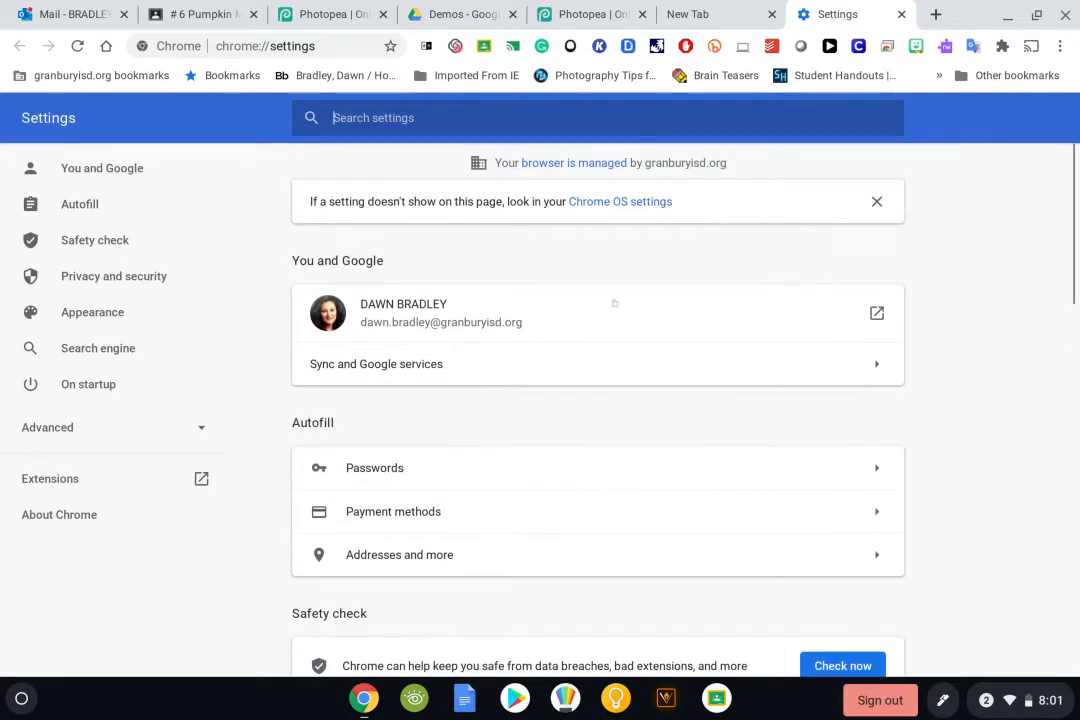
left_click(152, 279)
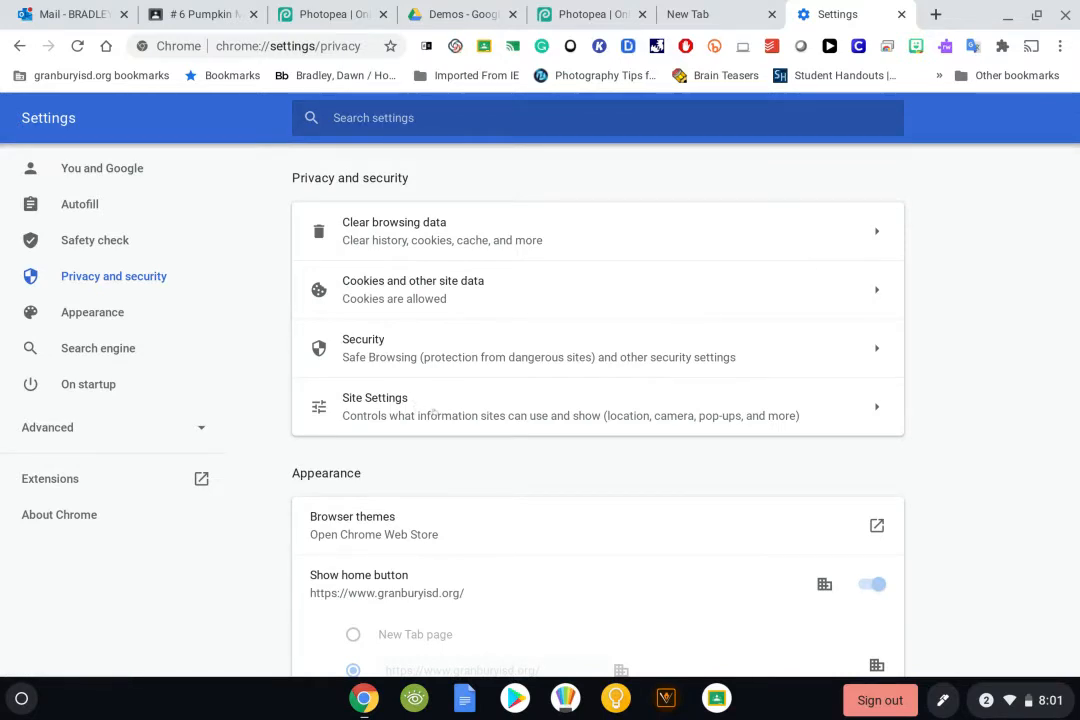
left_click(432, 412)
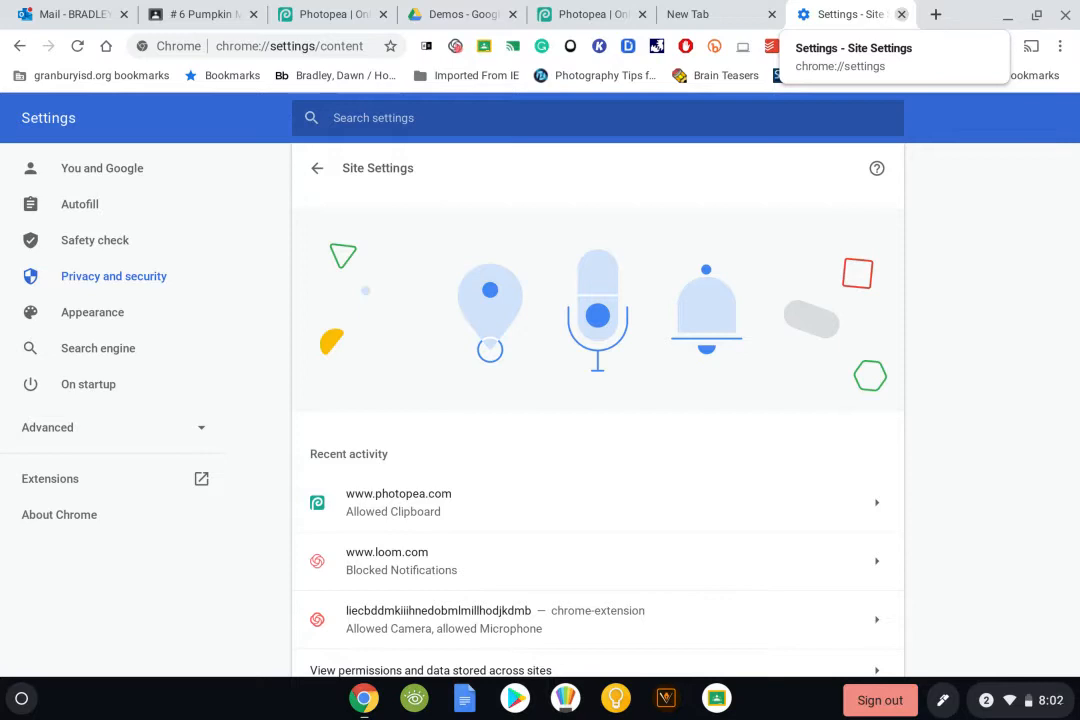
left_click(901, 14)
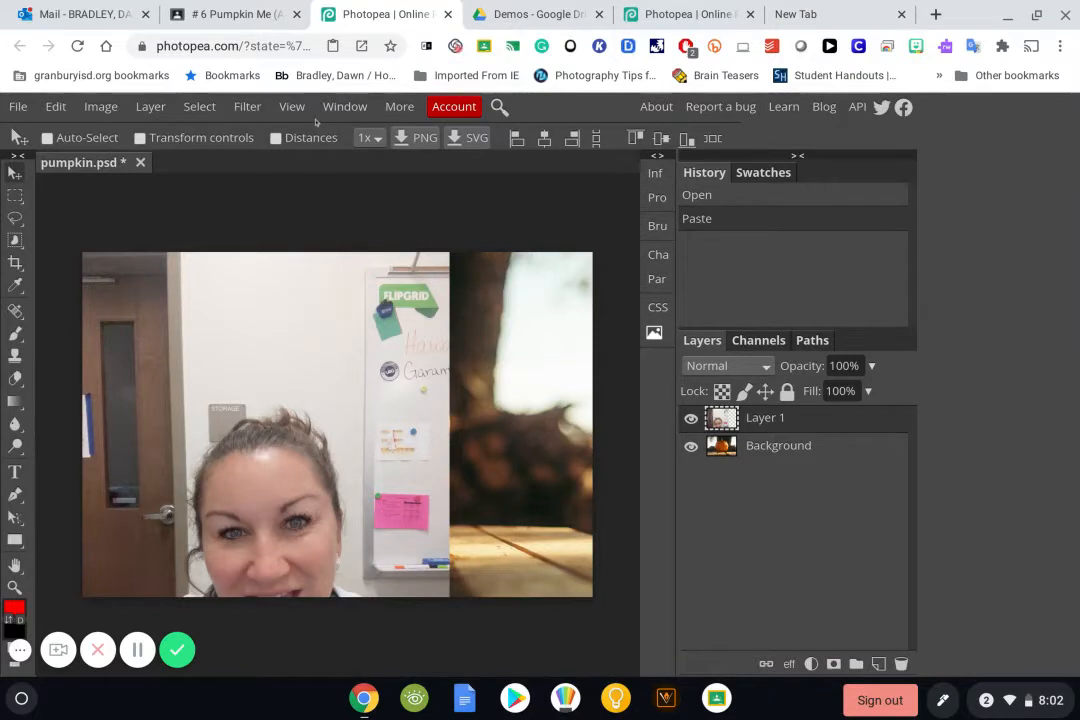
Step: Move the pasted portrait to the middle of the pumpkin image and delete its layer
left_click_drag(330, 378, 410, 320)
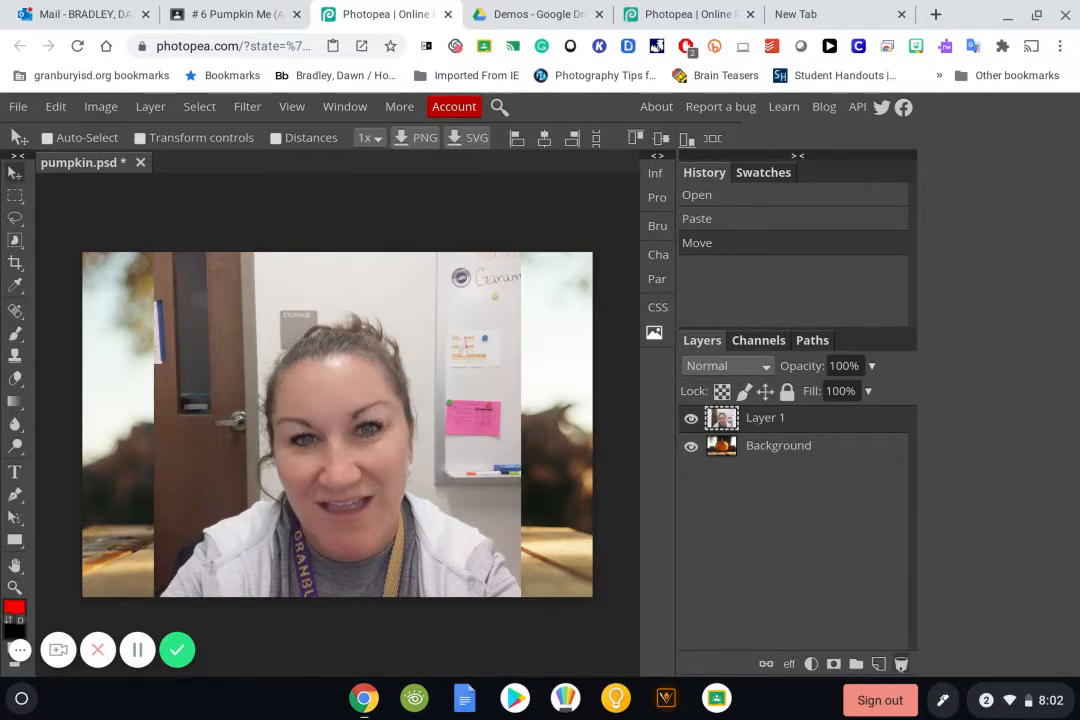
key("Delete")
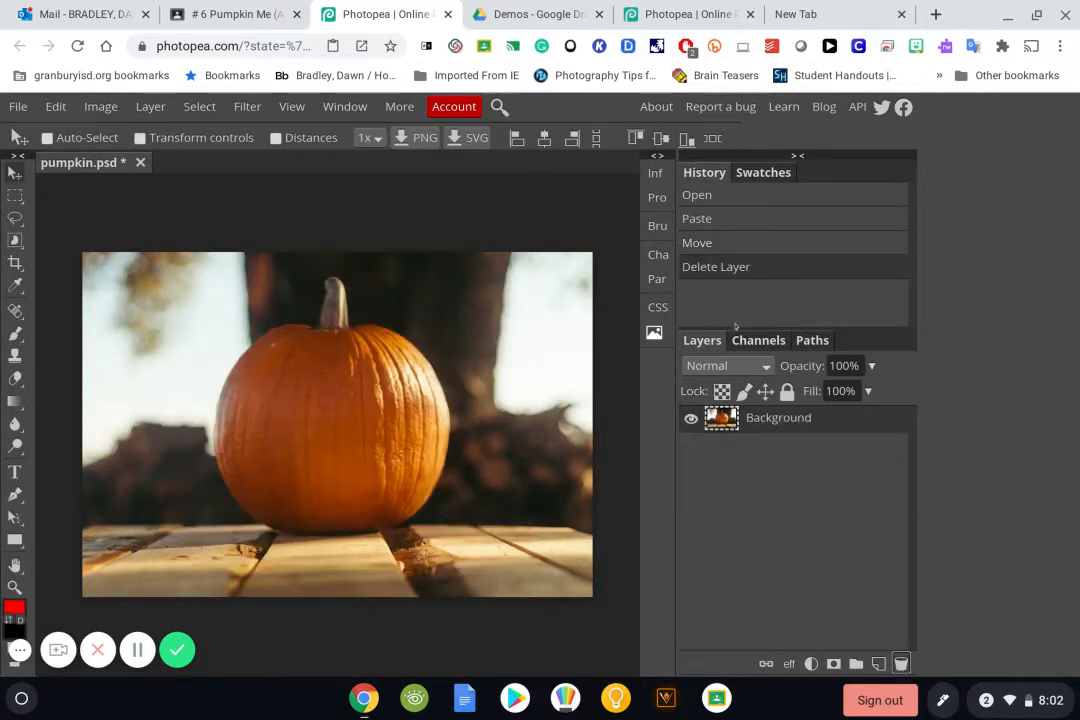
Step: Crop the portrait photo closely around the face, from just above the hair to the chin
left_click(700, 15)
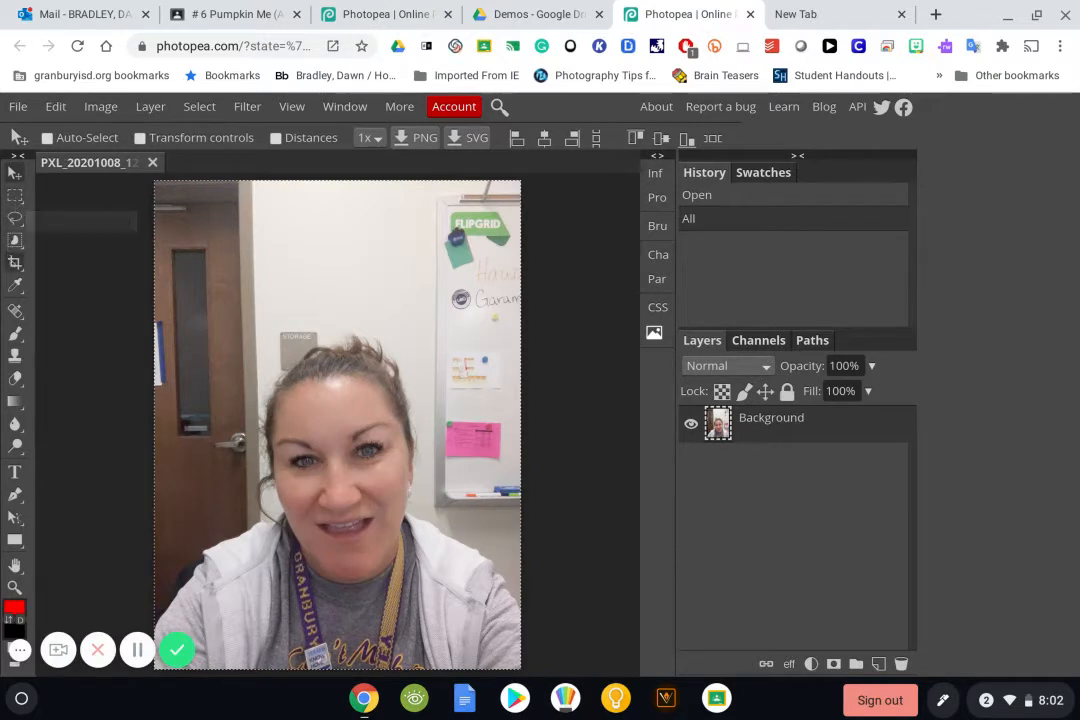
left_click(15, 263)
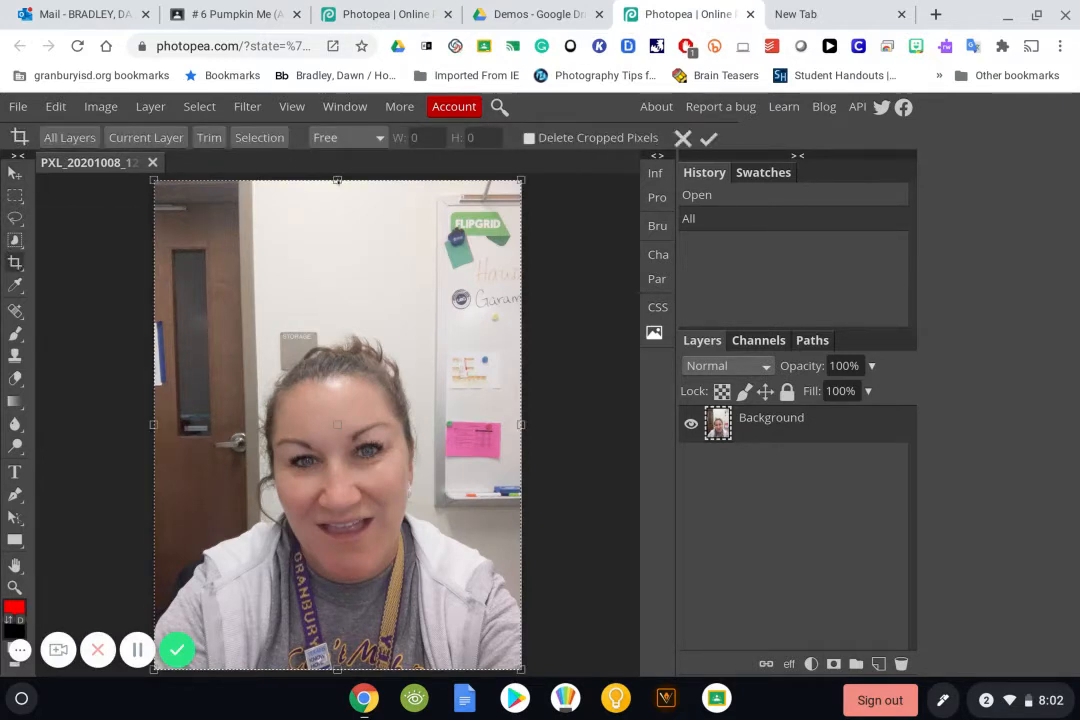
left_click_drag(331, 171, 336, 327)
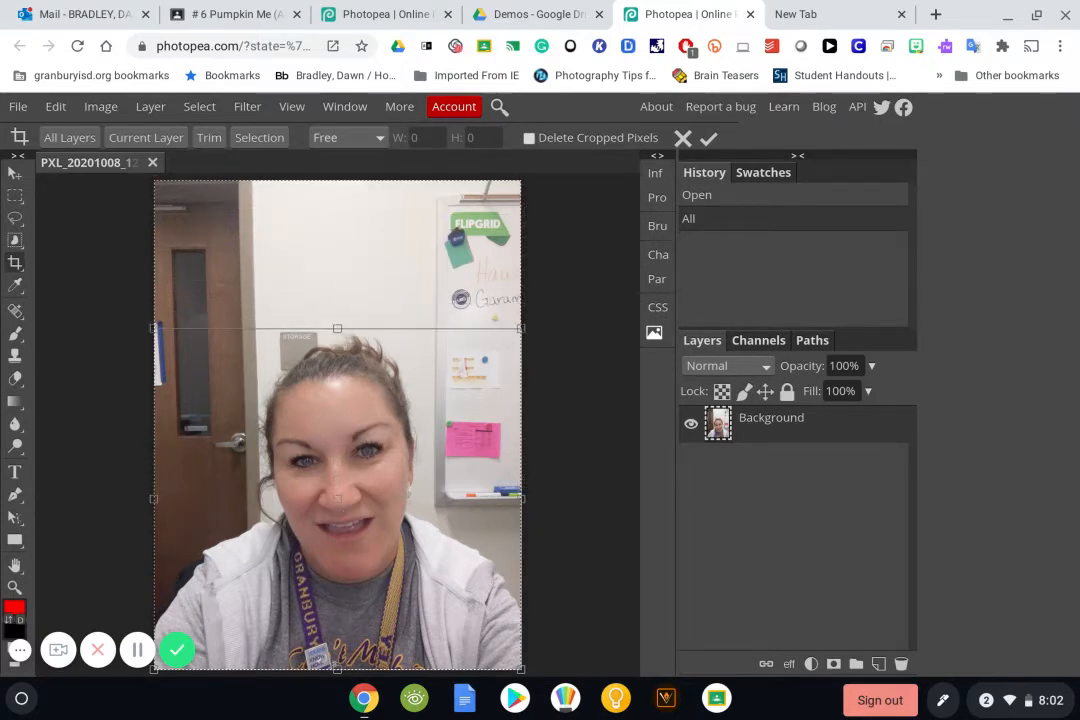
left_click_drag(337, 668, 345, 556)
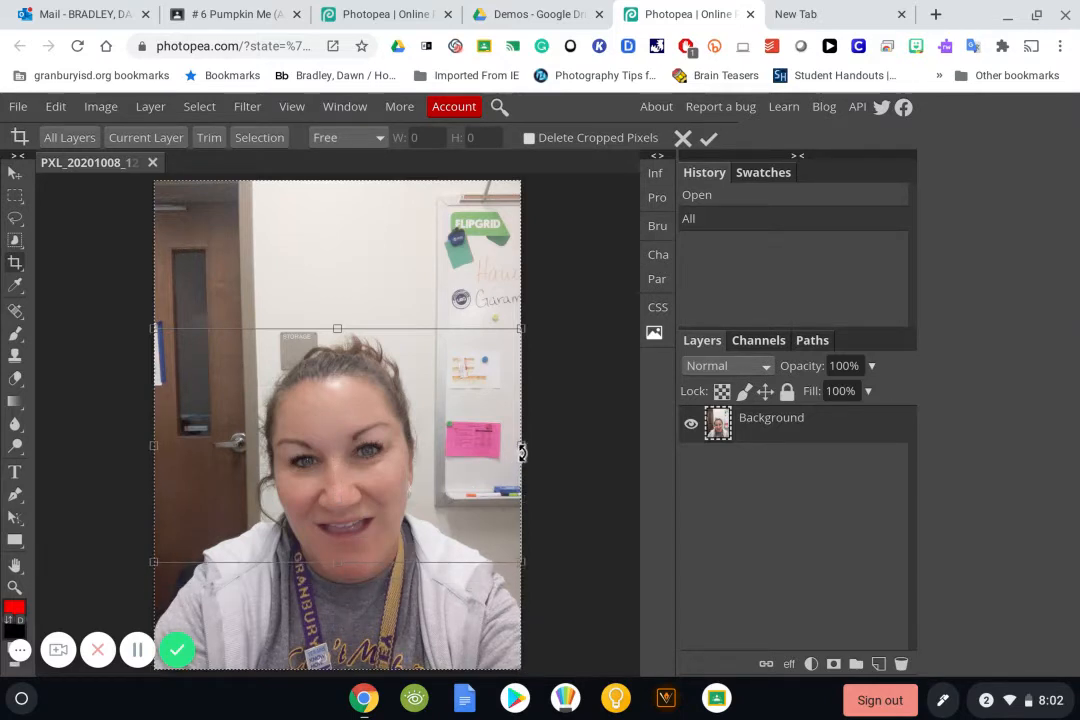
left_click_drag(521, 453, 430, 446)
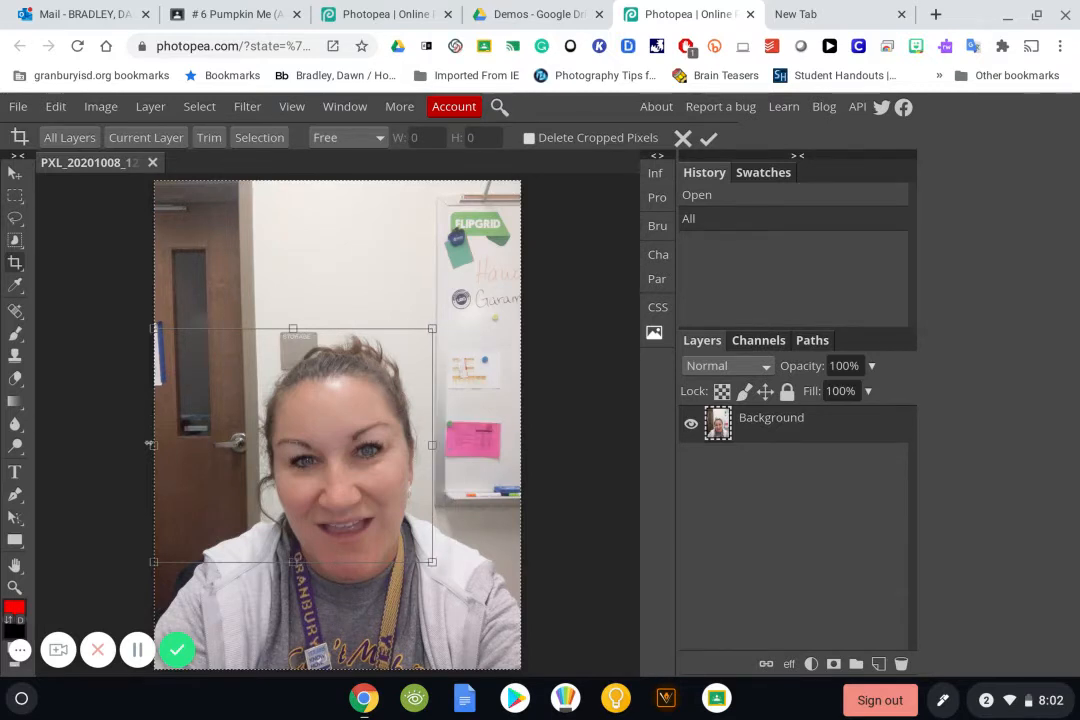
left_click_drag(149, 443, 245, 445)
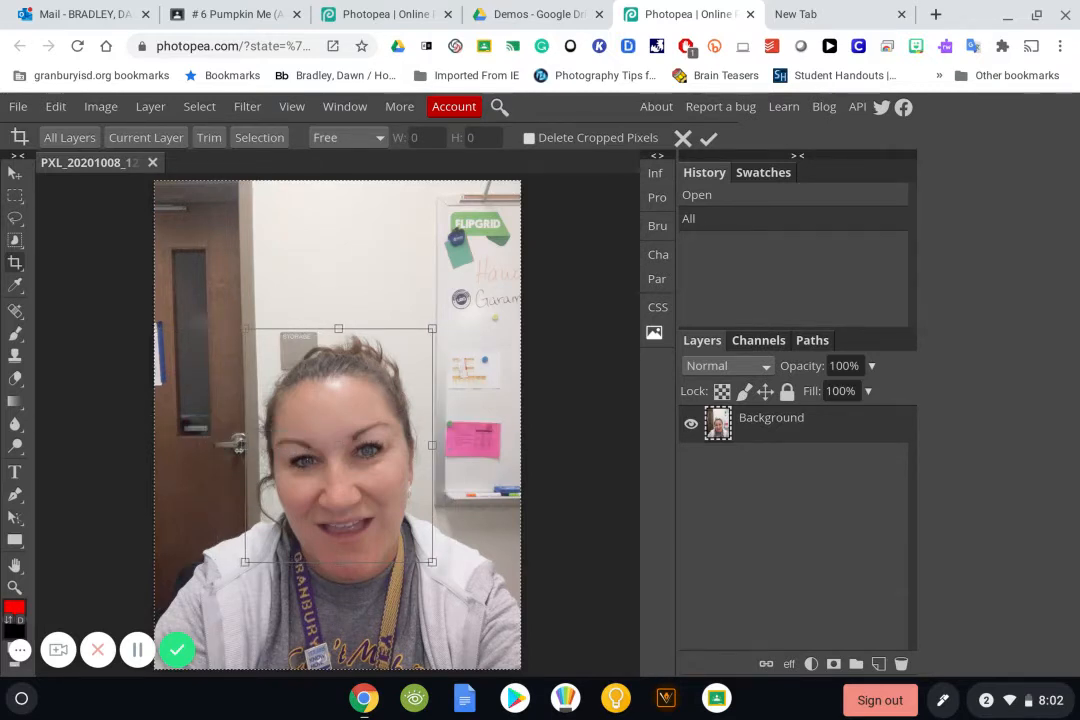
key("Return")
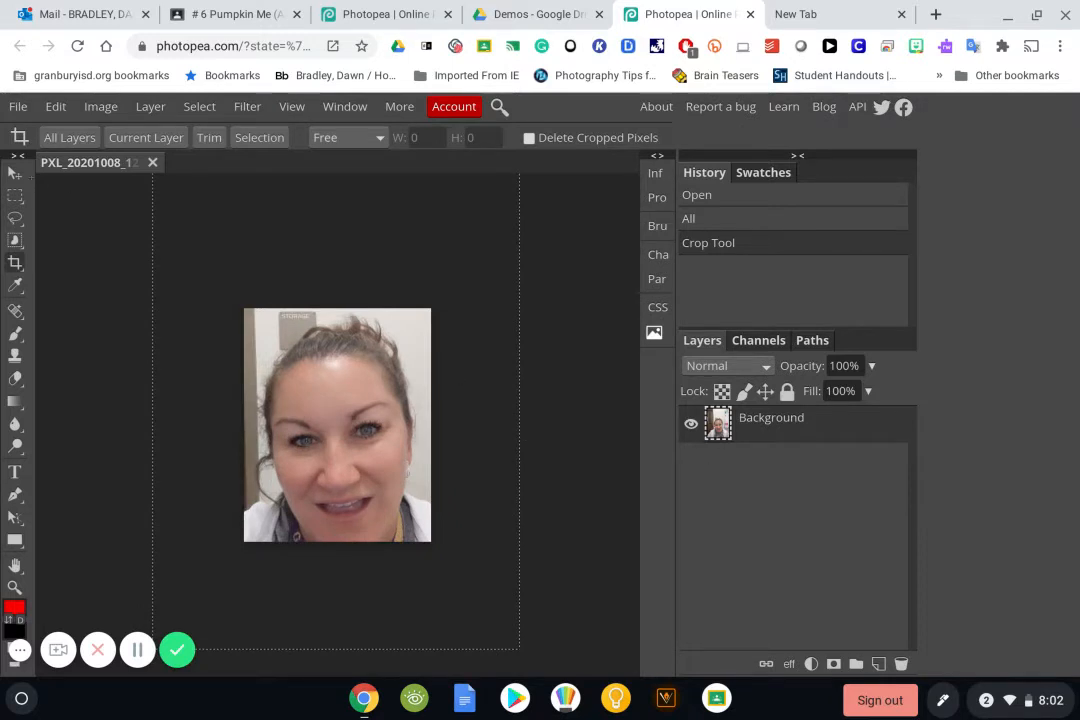
Step: Replace the old selection with one of the whole cropped portrait and copy it into pumpkin.psd as a new layer
left_click(15, 195)
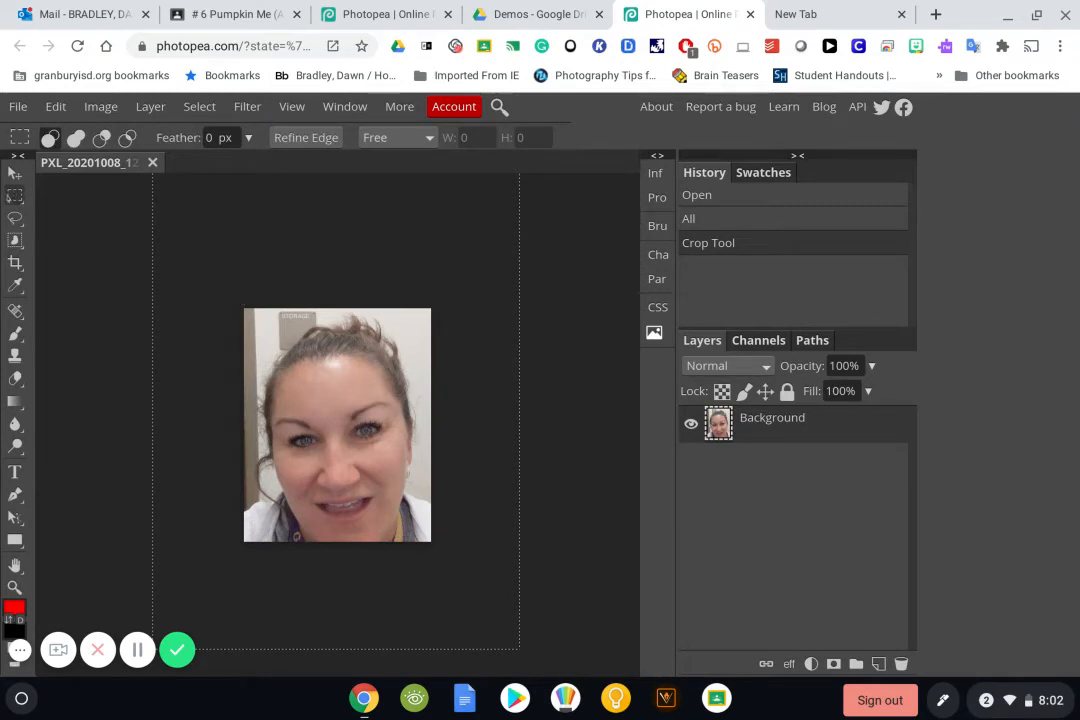
left_click(229, 320)
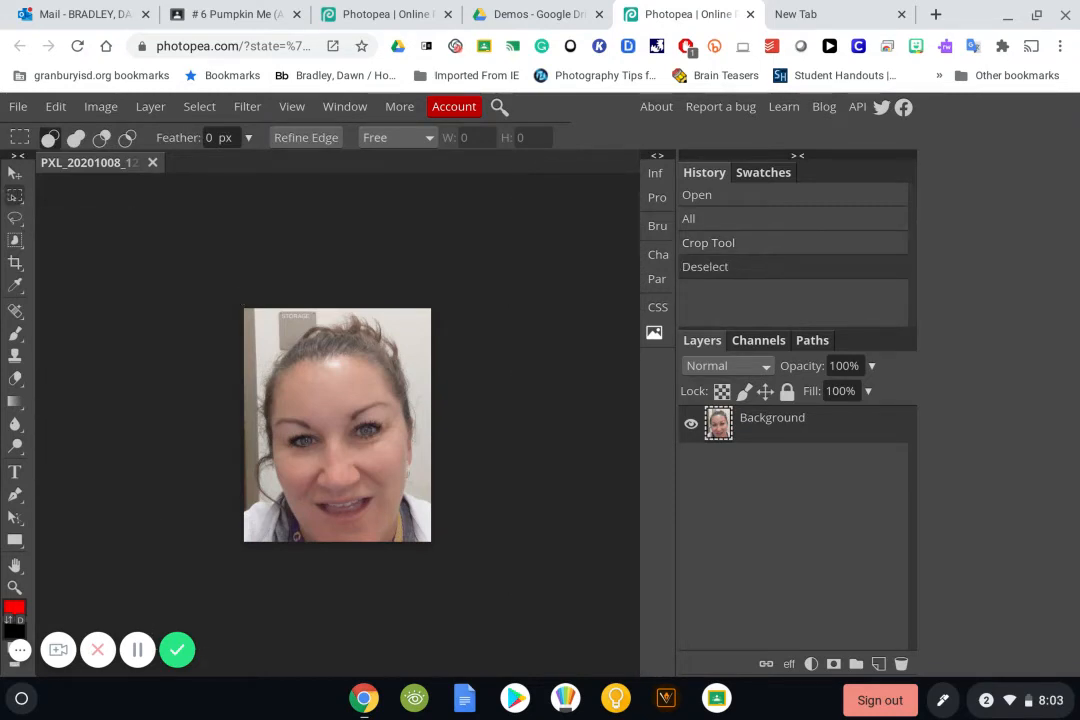
key("ctrl+a")
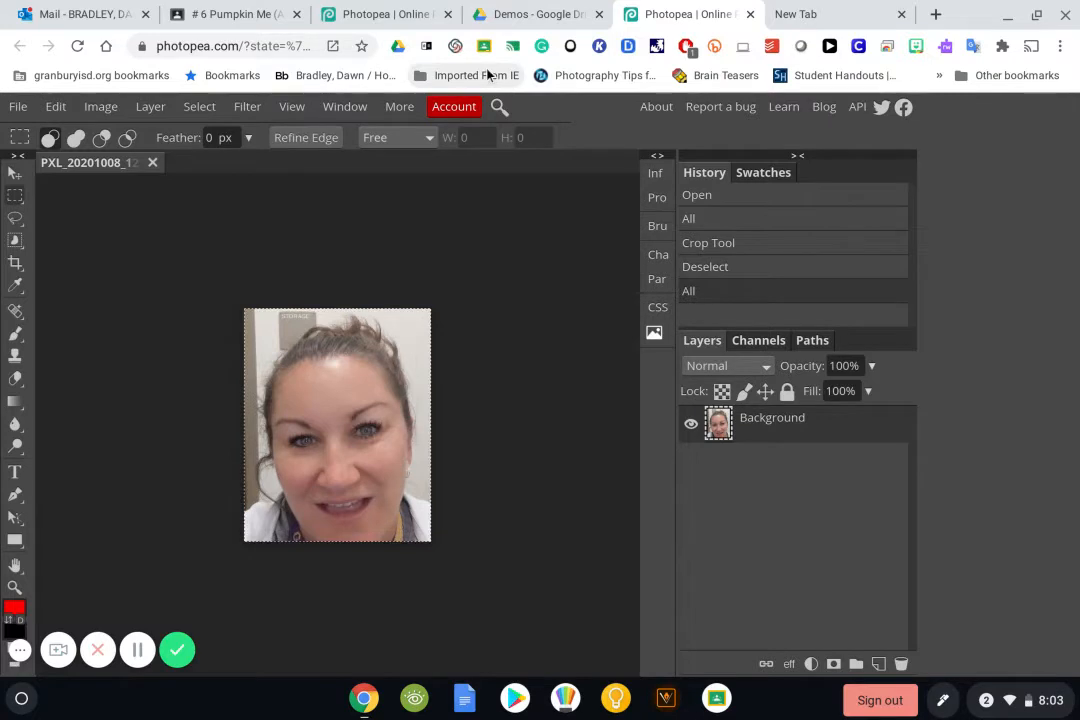
left_click(388, 16)
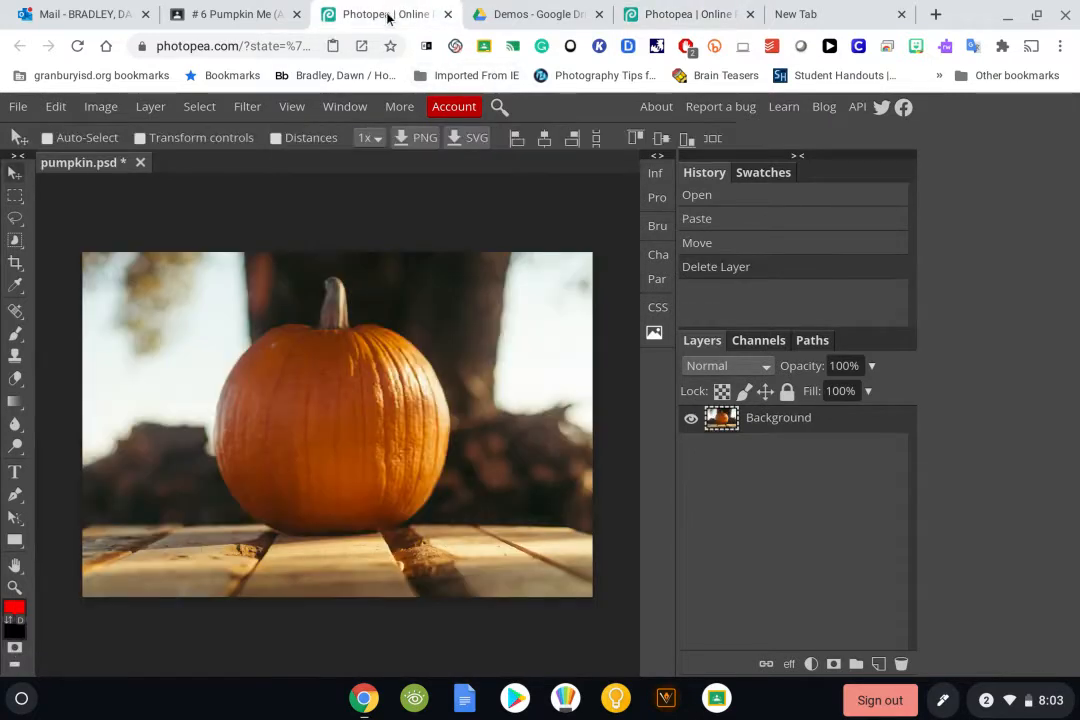
key("ctrl+v")
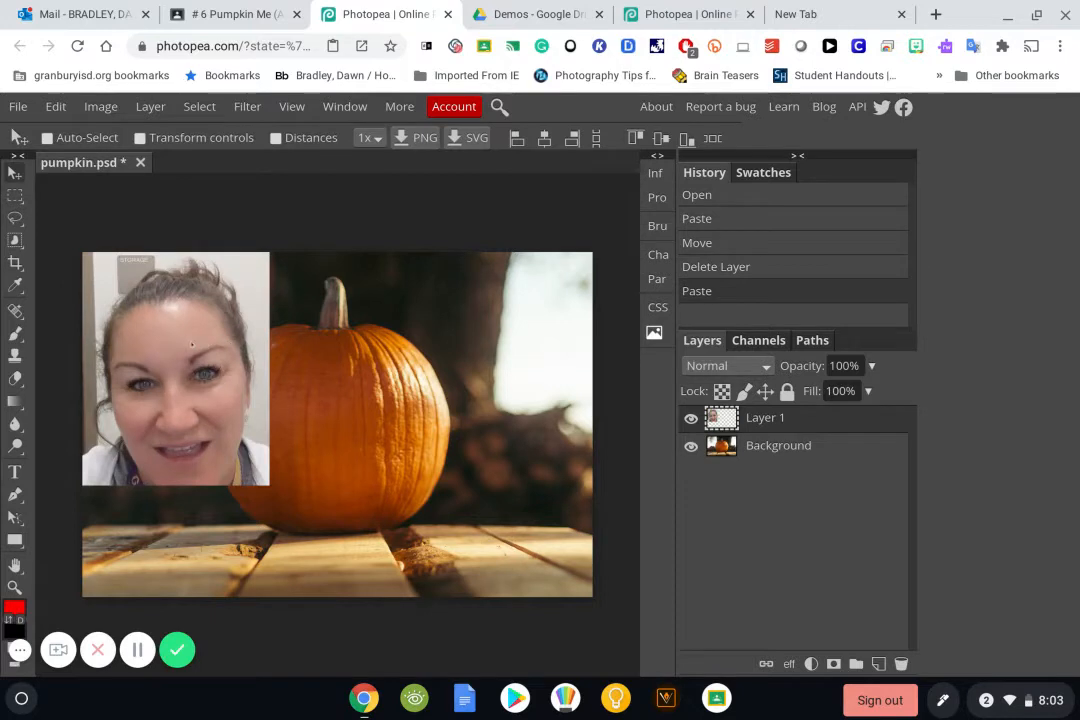
Step: Position the pasted face over the pumpkin and lower its layer opacity to 43%
left_click_drag(179, 336, 327, 369)
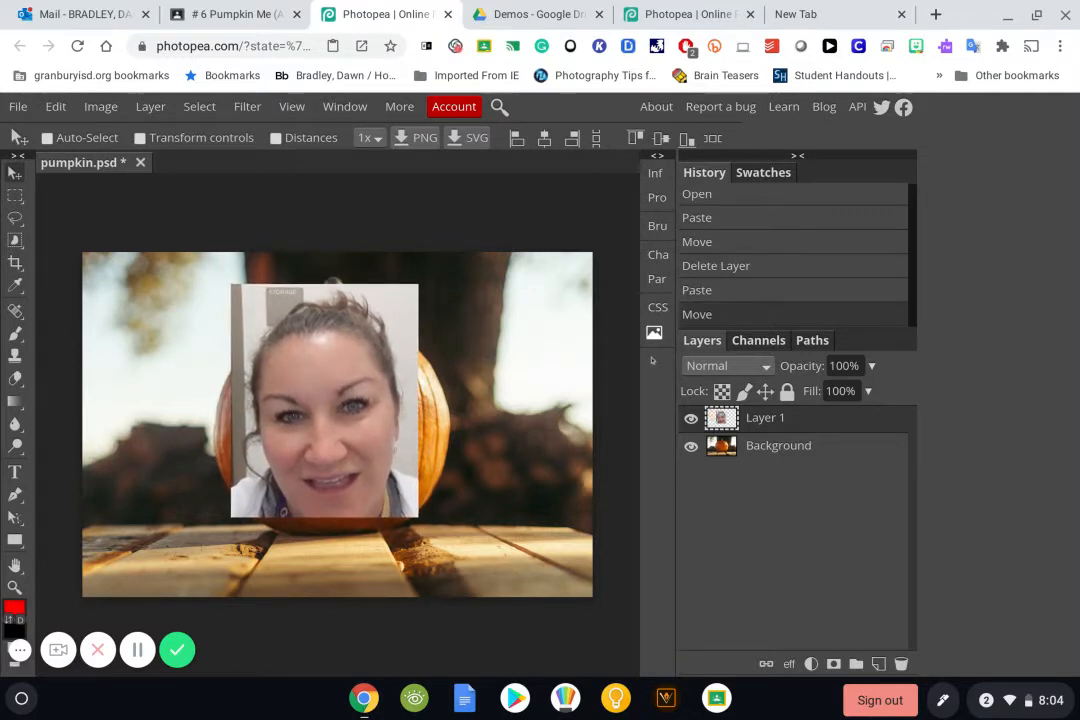
left_click(872, 366)
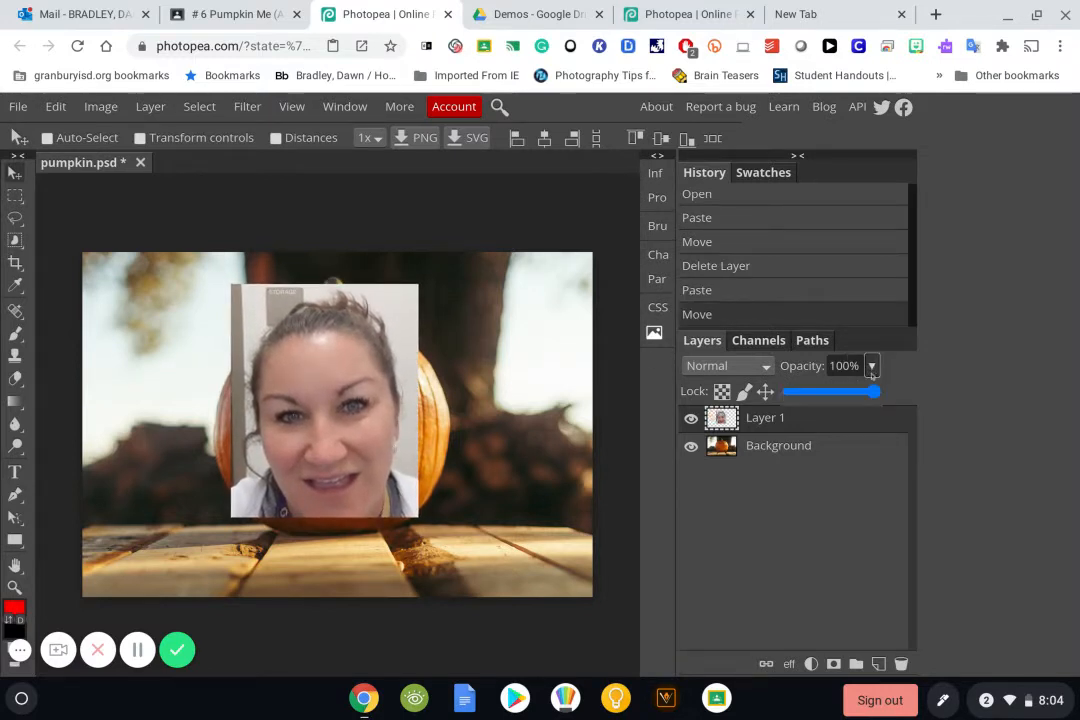
left_click_drag(875, 391, 826, 393)
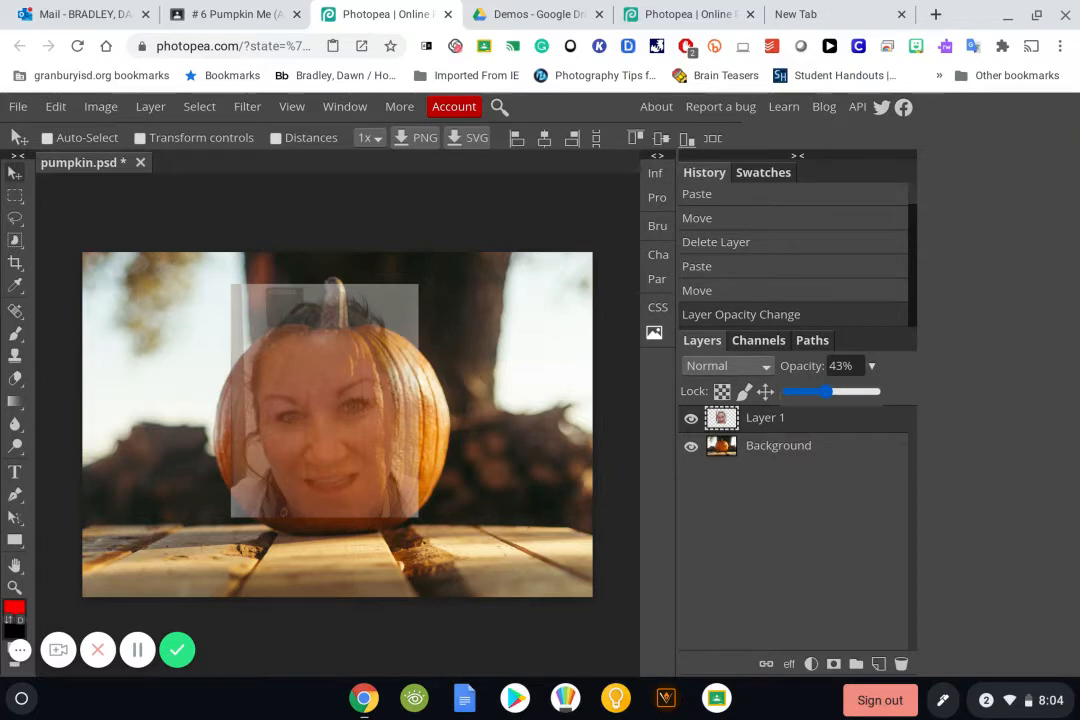
key("ctrl+alt+t")
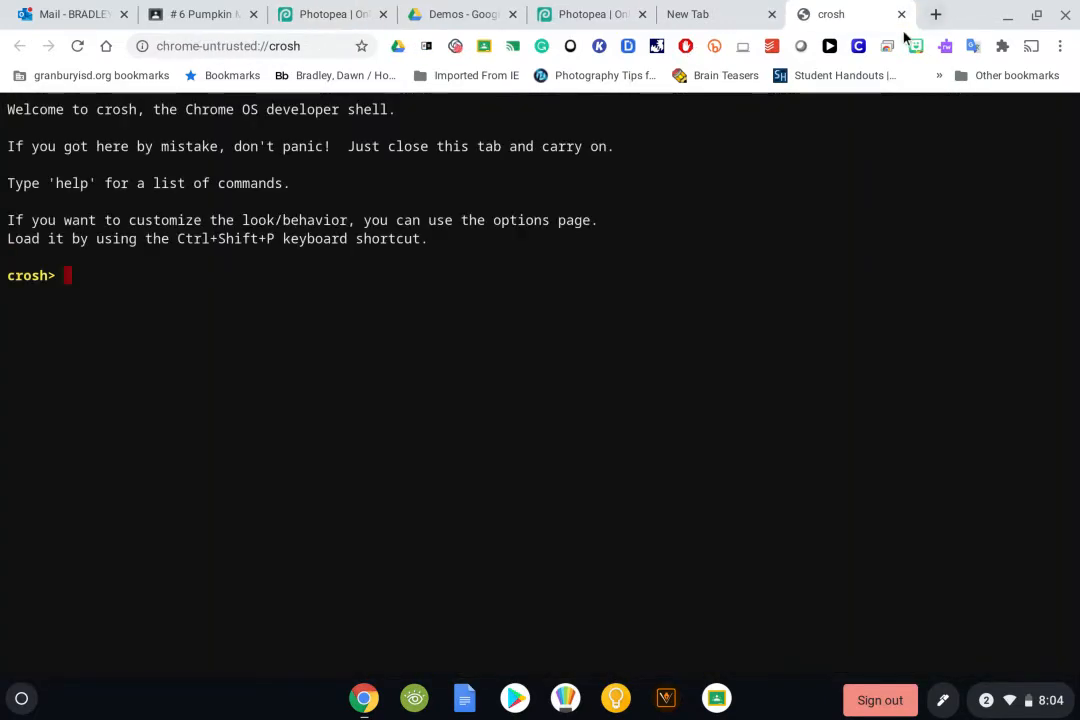
left_click(901, 15)
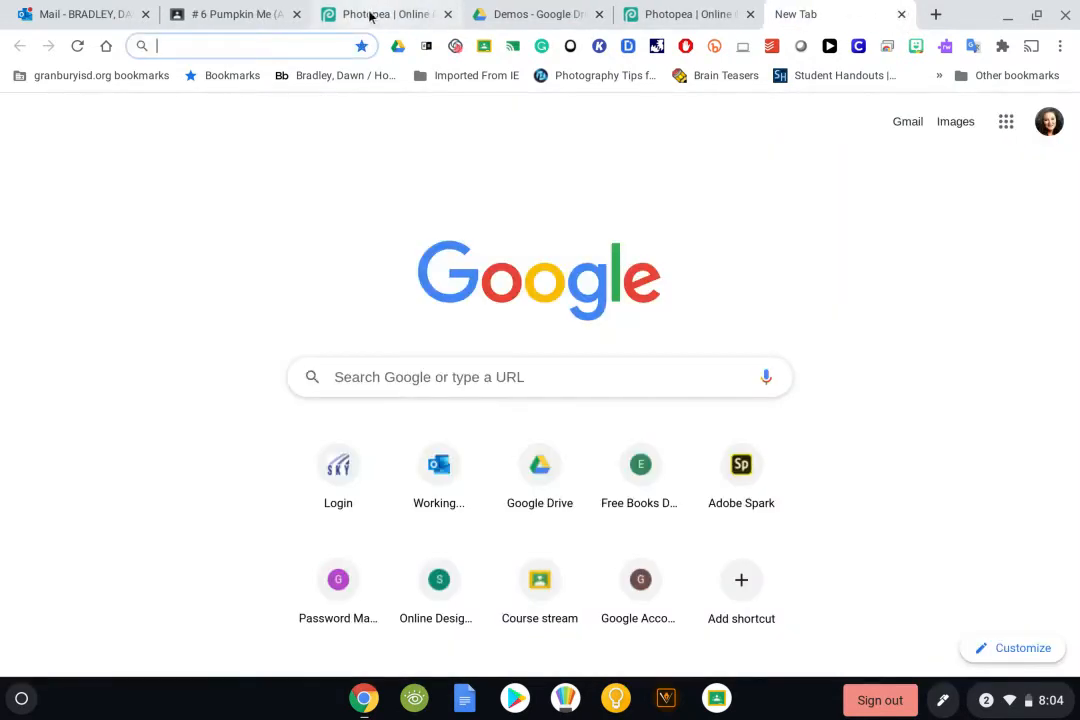
left_click(369, 15)
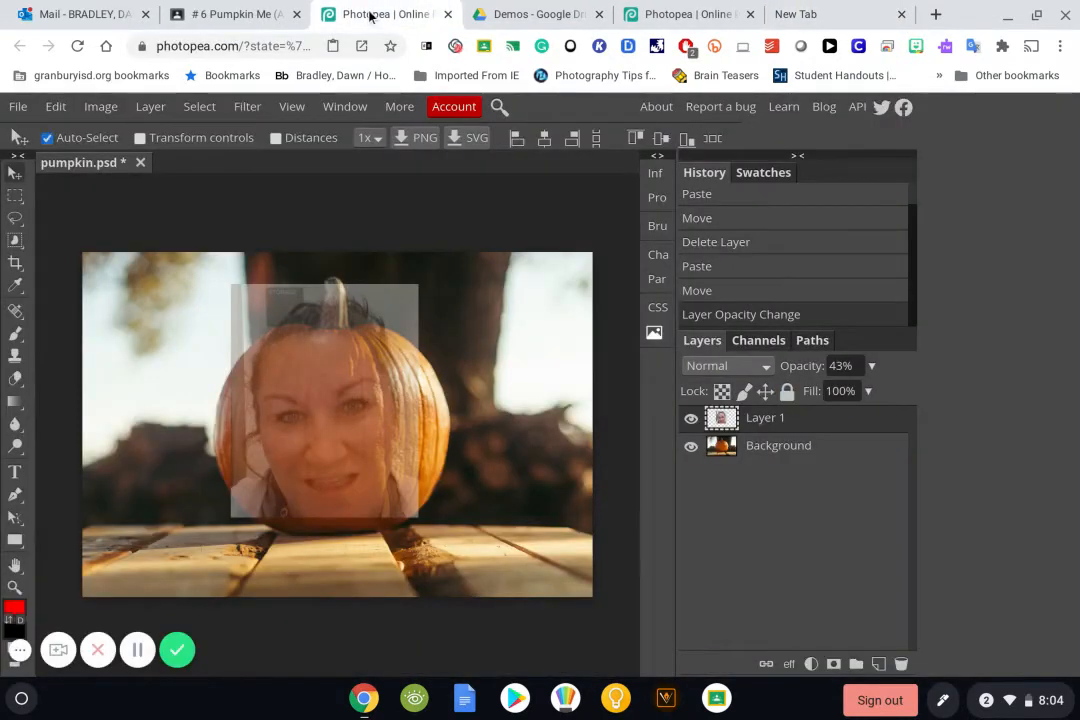
key("ctrl+alt+t")
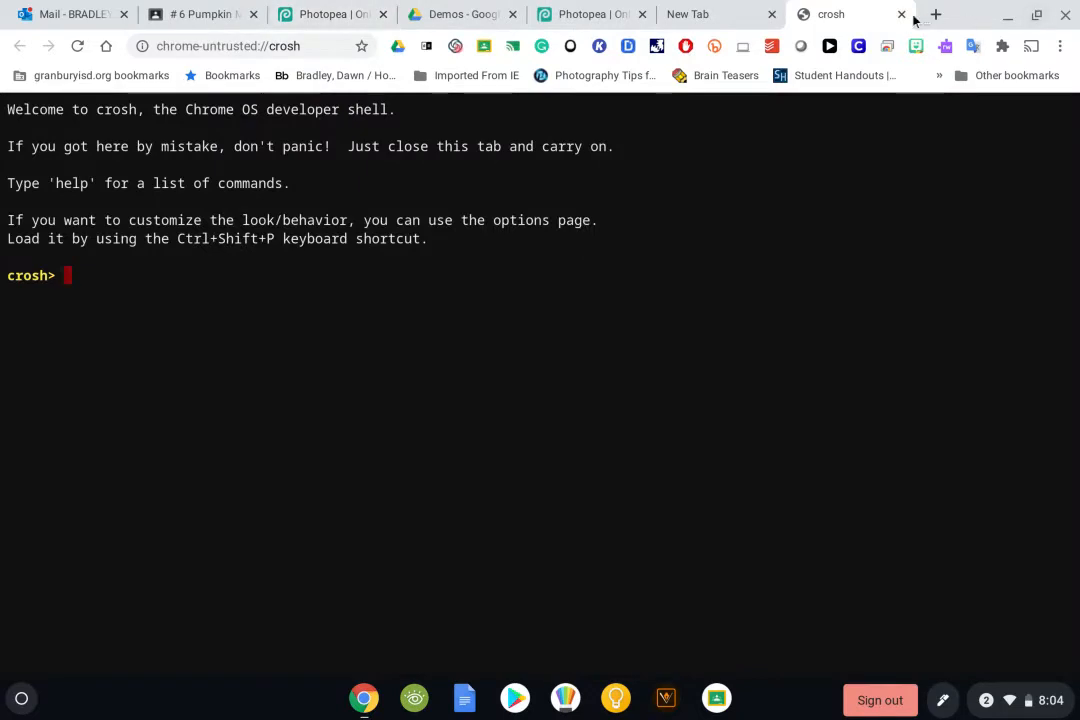
left_click(901, 14)
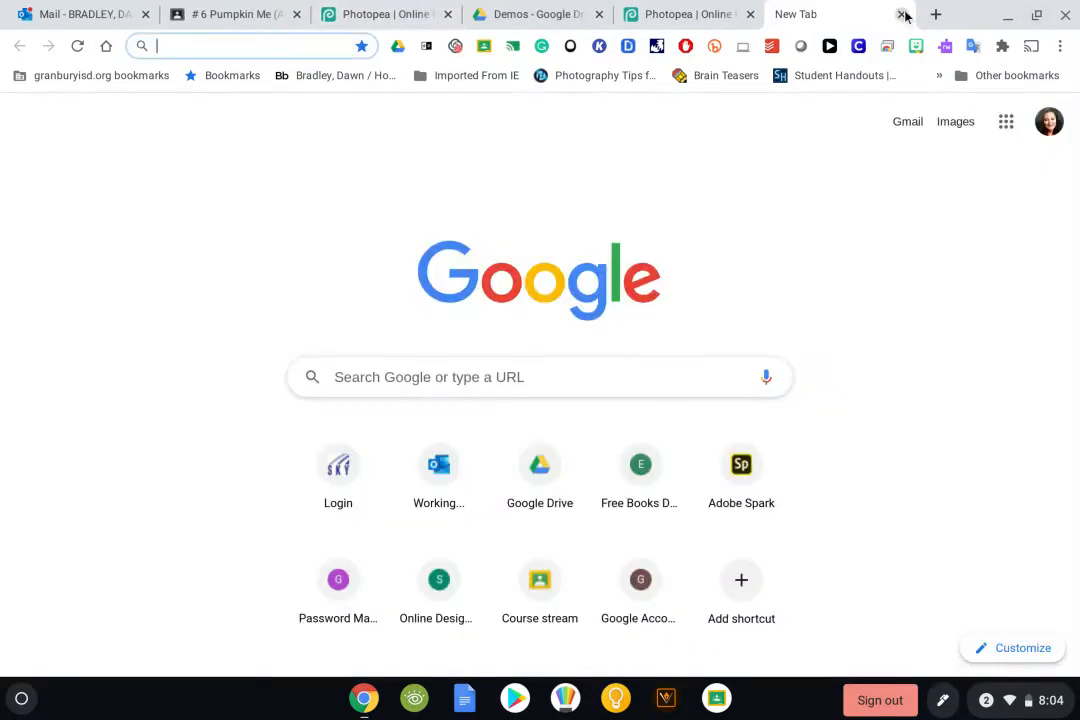
left_click(381, 14)
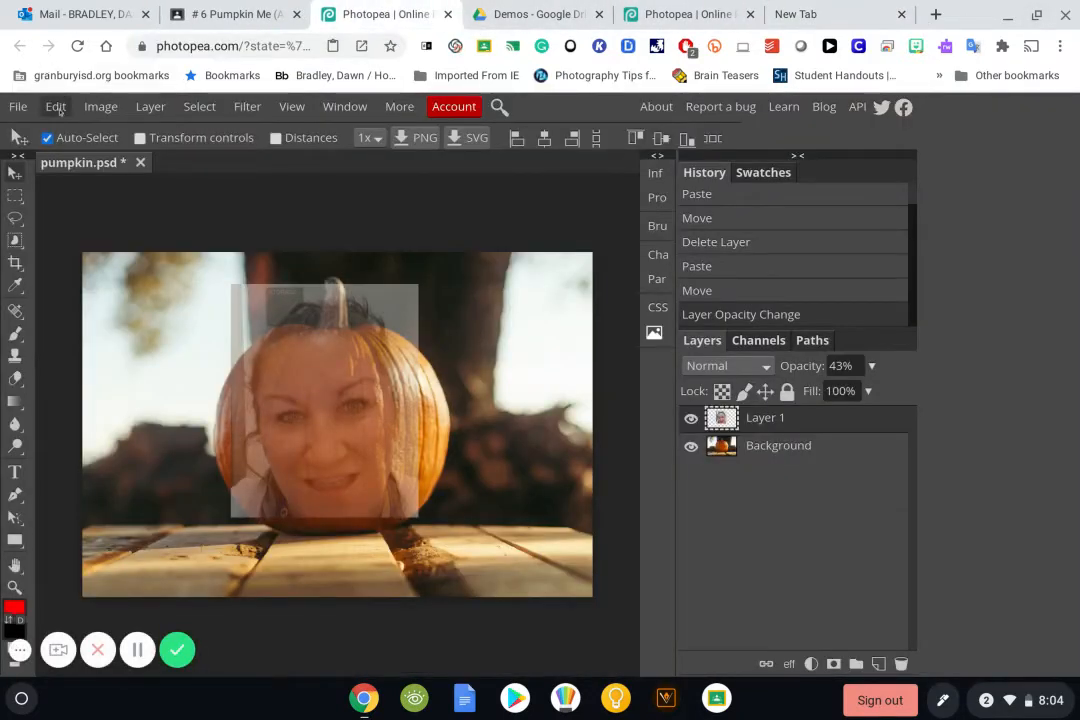
Step: Enlarge the face layer to about 115%, rotate it 2.9° to fit over the pumpkin, and restore its layer opacity to 100%
left_click(55, 107)
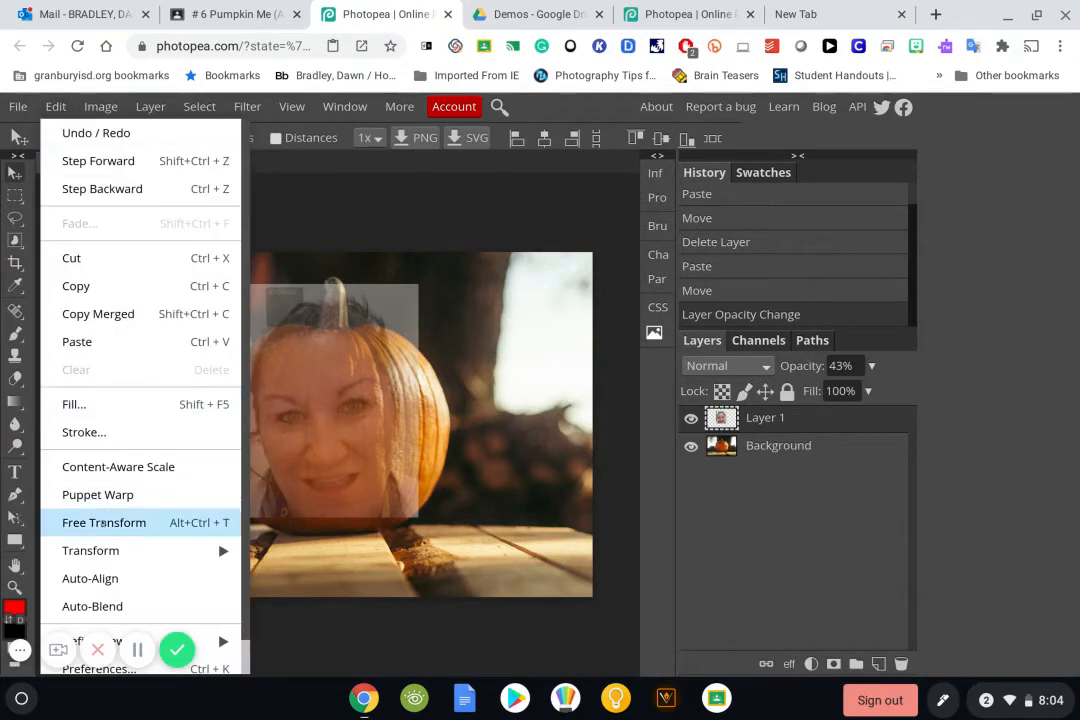
left_click(103, 523)
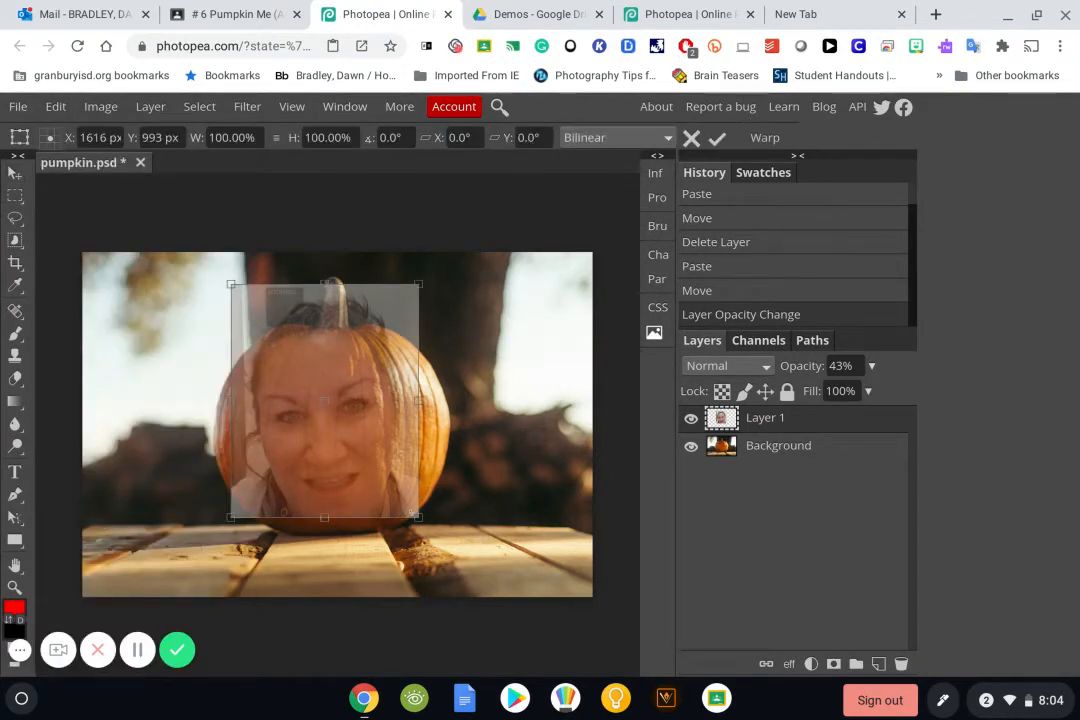
left_click_drag(417, 517, 379, 482)
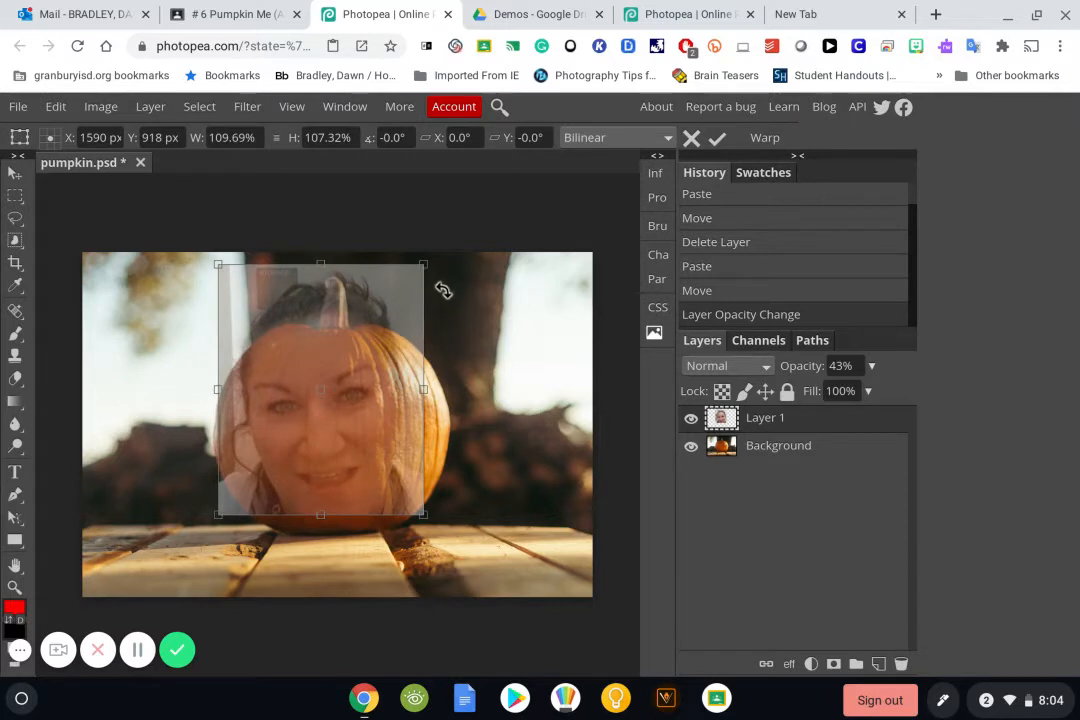
mouse_move(445, 260)
left_mouse_down()
mouse_move(463, 282)
mouse_move(446, 267)
left_mouse_up()
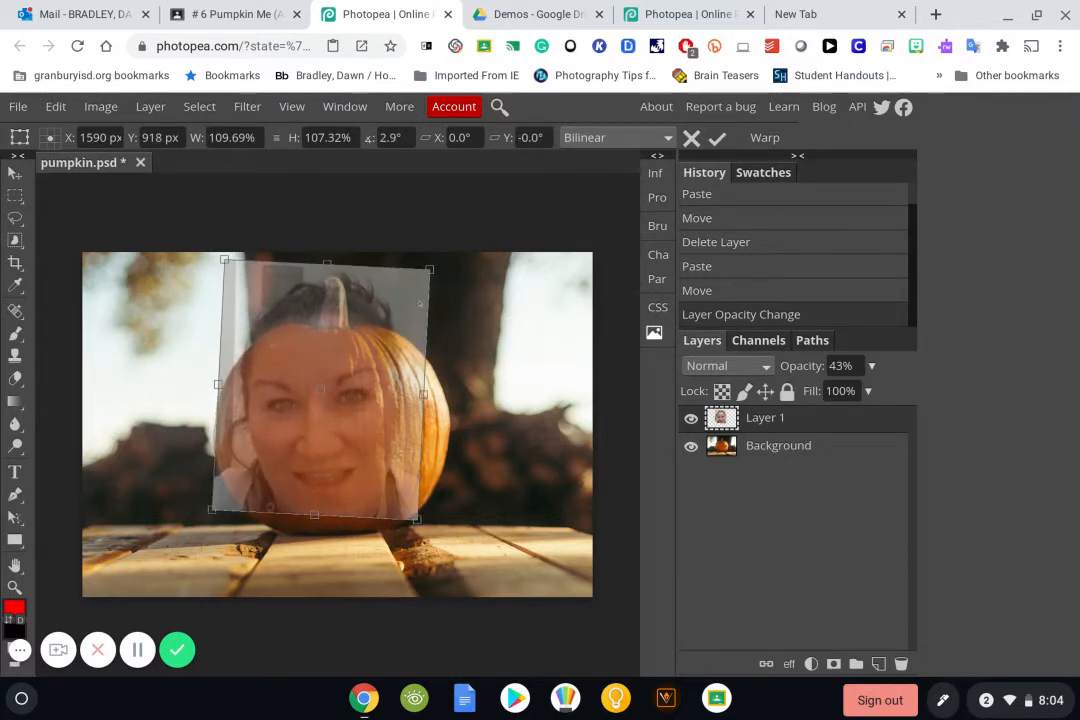
left_click_drag(386, 355, 392, 351)
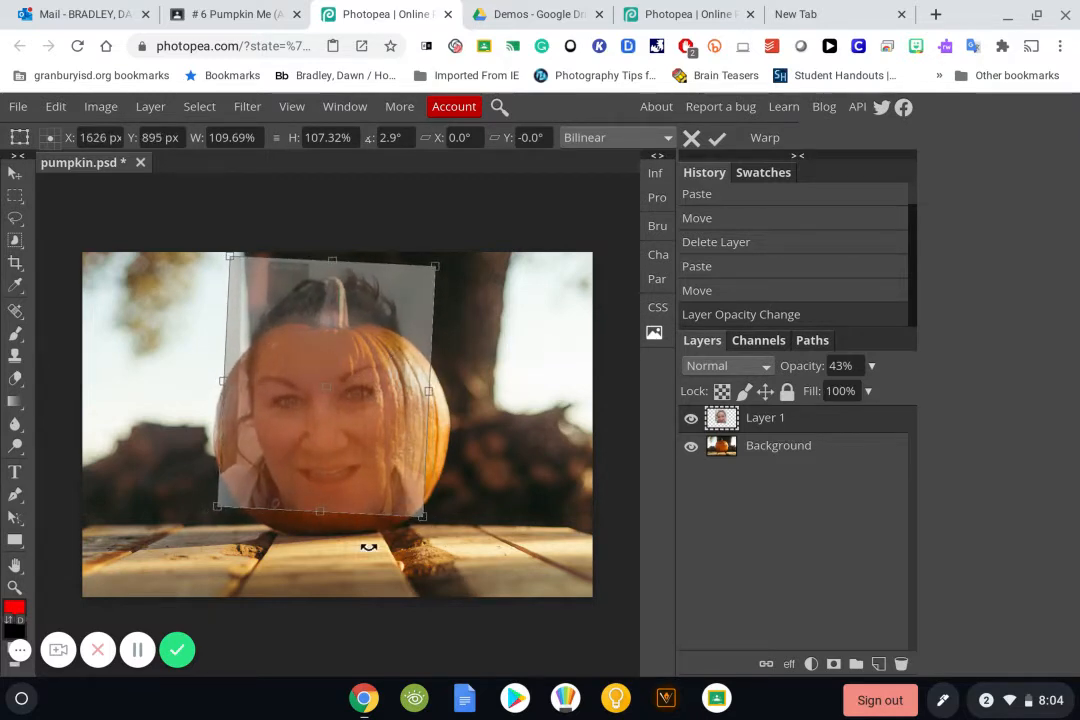
left_click_drag(425, 511, 434, 530)
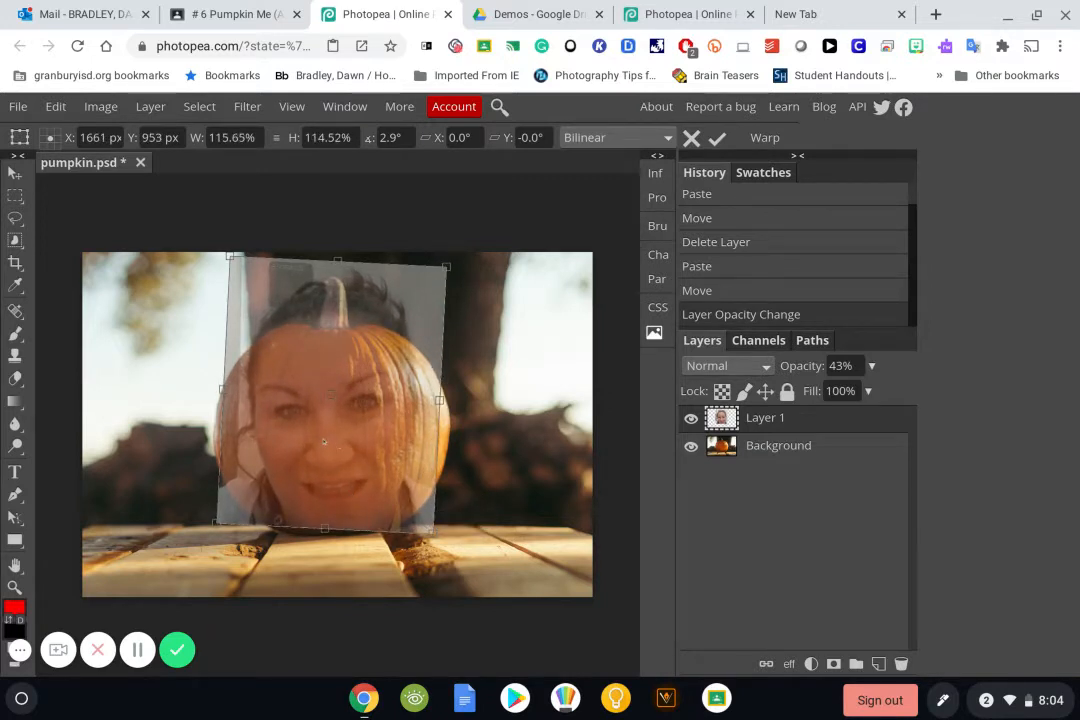
left_click_drag(323, 441, 317, 441)
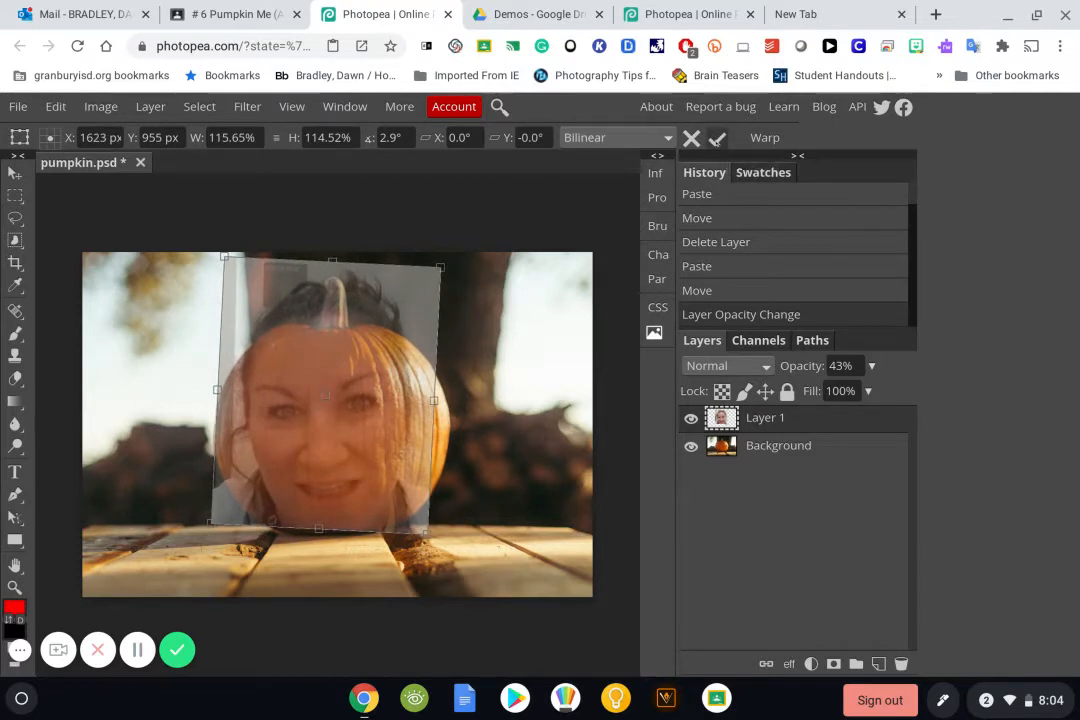
left_click(716, 138)
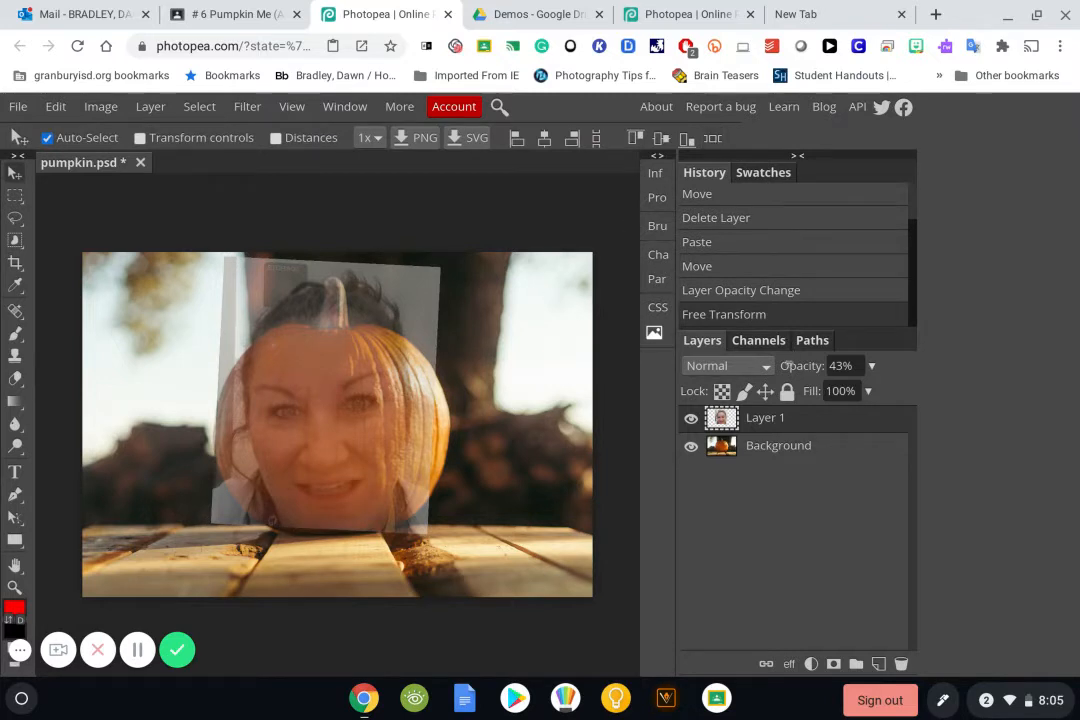
left_click_drag(787, 366, 875, 357)
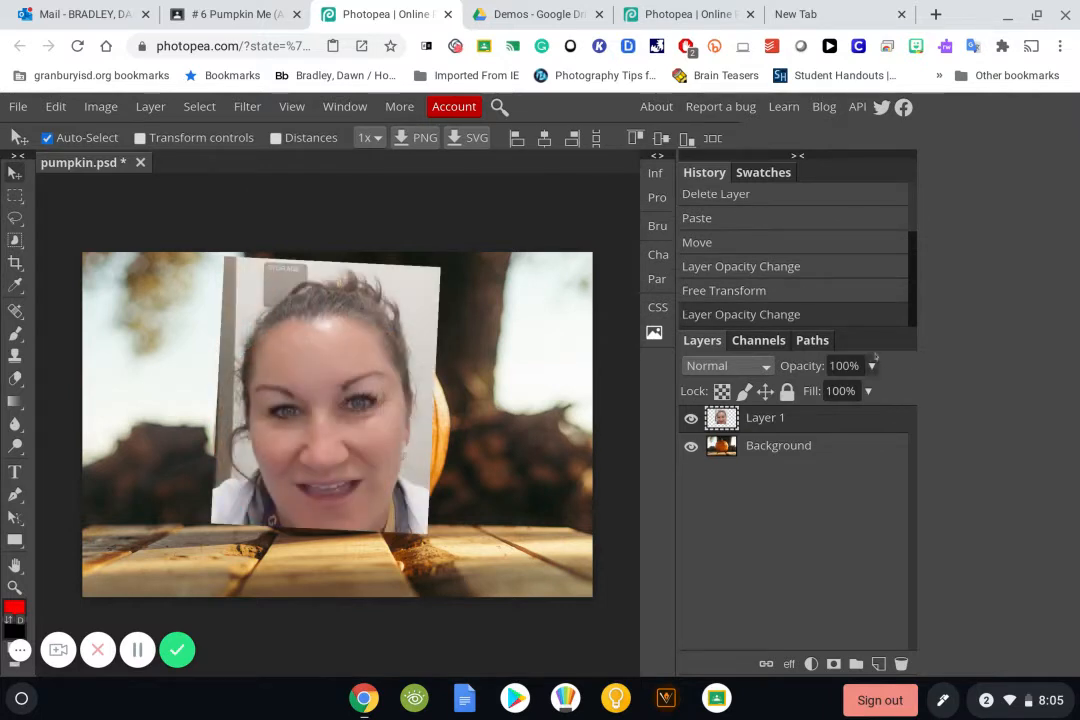
Step: Copy a freehand lasso selection around the portrait's mouth to its own layer and hide the full portrait layer
left_click(15, 218)
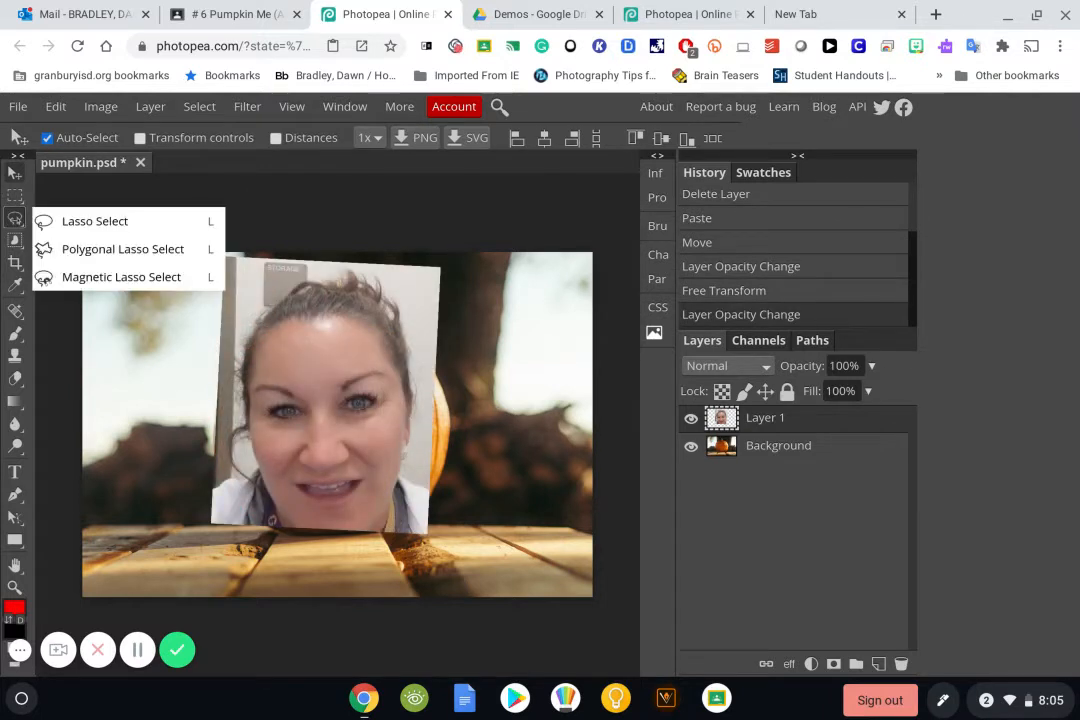
left_click(92, 220)
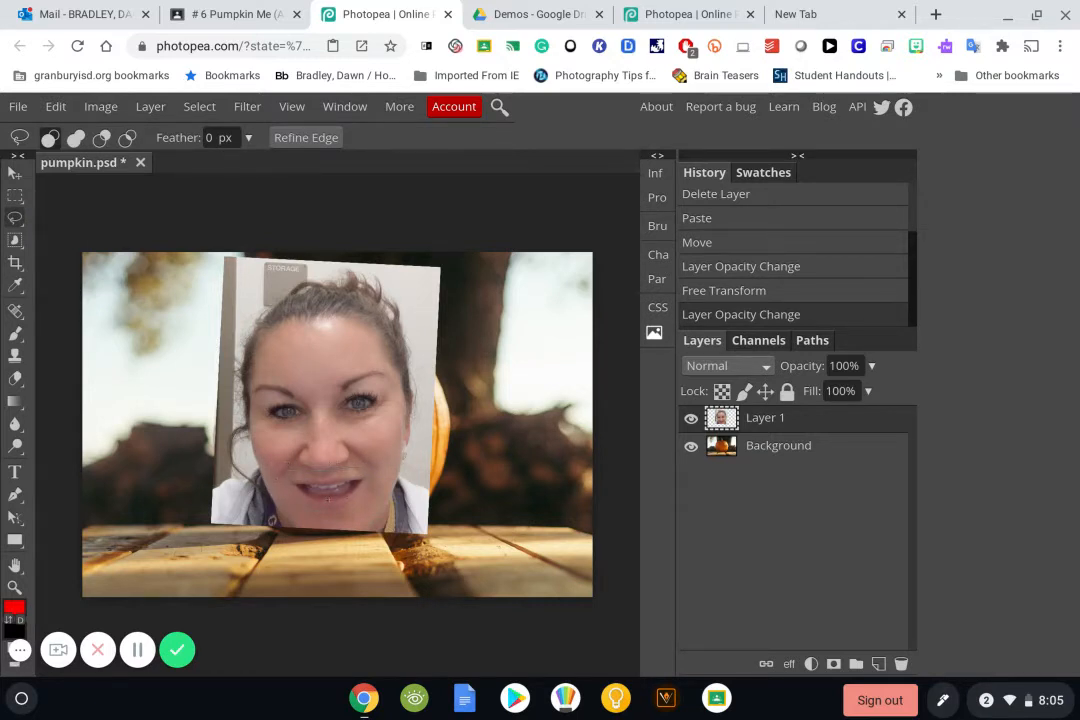
mouse_move(365, 497)
left_mouse_down()
mouse_move(300, 505)
mouse_move(300, 470)
mouse_move(375, 490)
left_mouse_up()
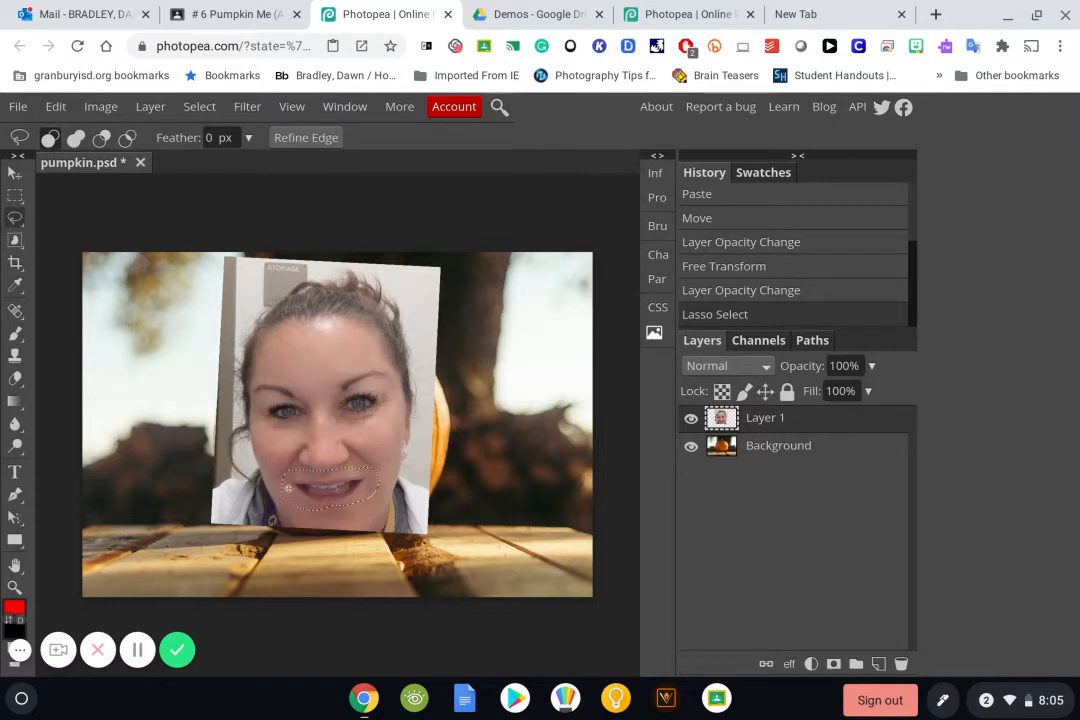
key("shift")
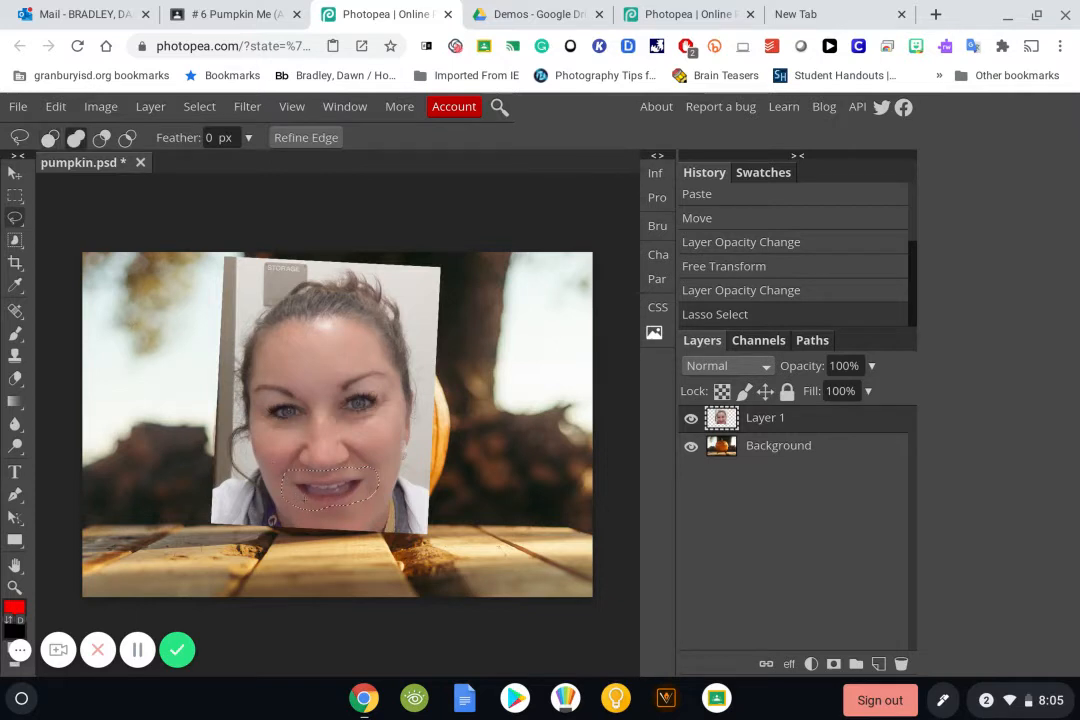
mouse_move(308, 508)
left_mouse_down()
mouse_move(350, 511)
mouse_move(362, 500)
left_mouse_up()
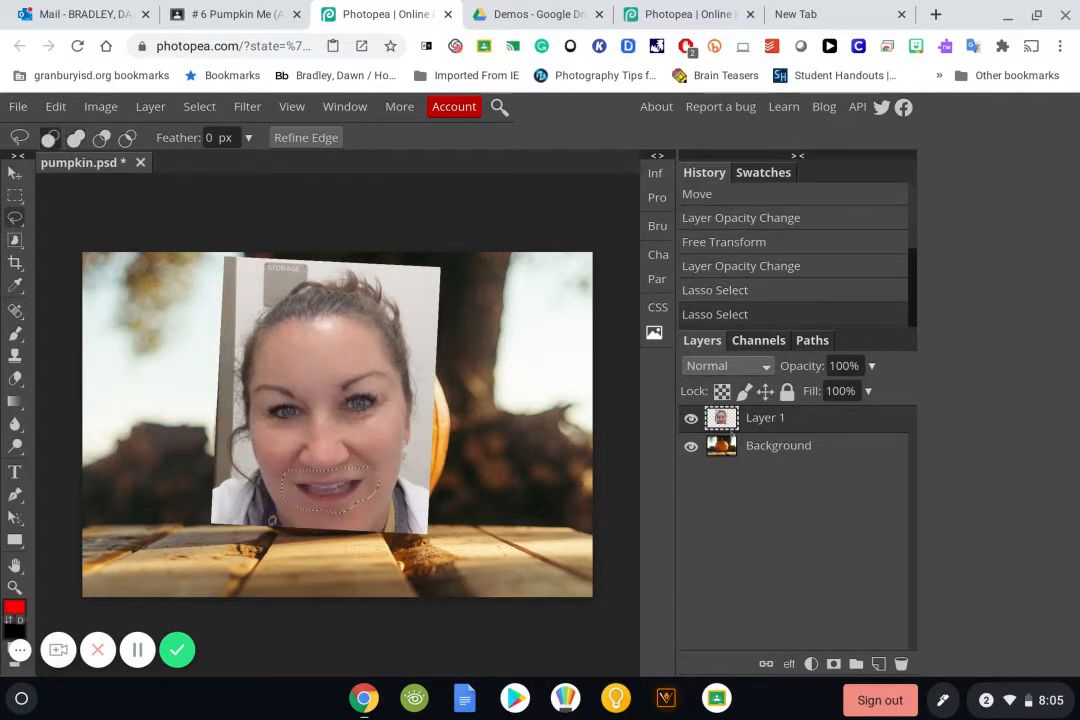
key("ctrl+j")
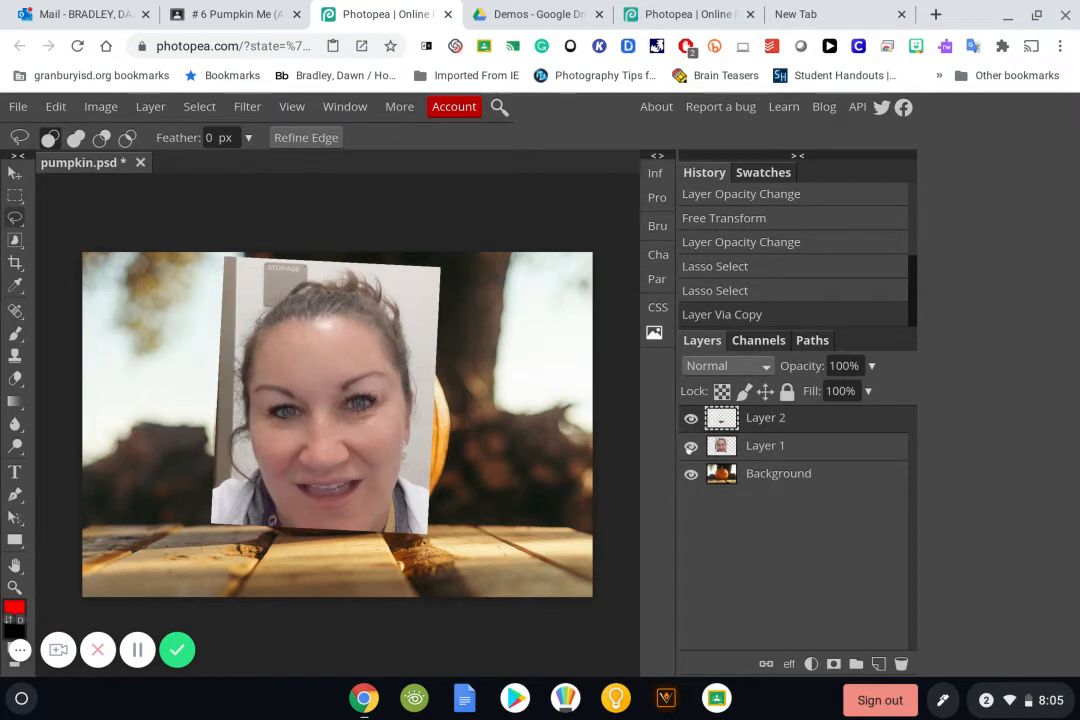
left_click(690, 446)
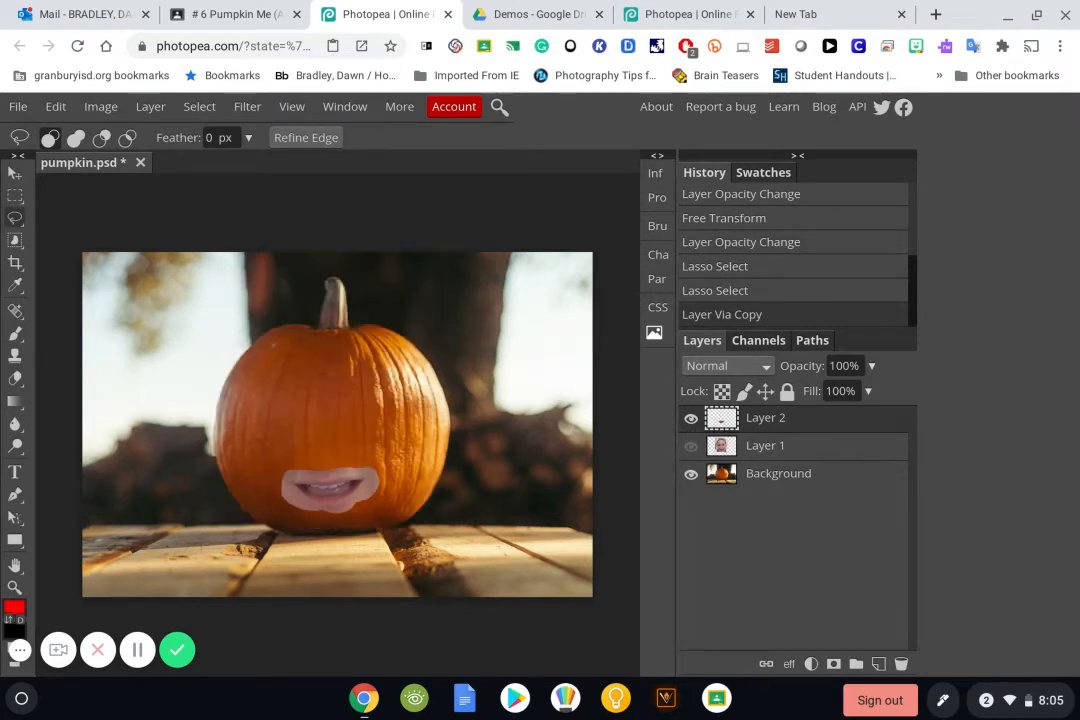
Step: Add a raster mask to the mouth layer
key("ctrl+plus")
key("ctrl+plus")
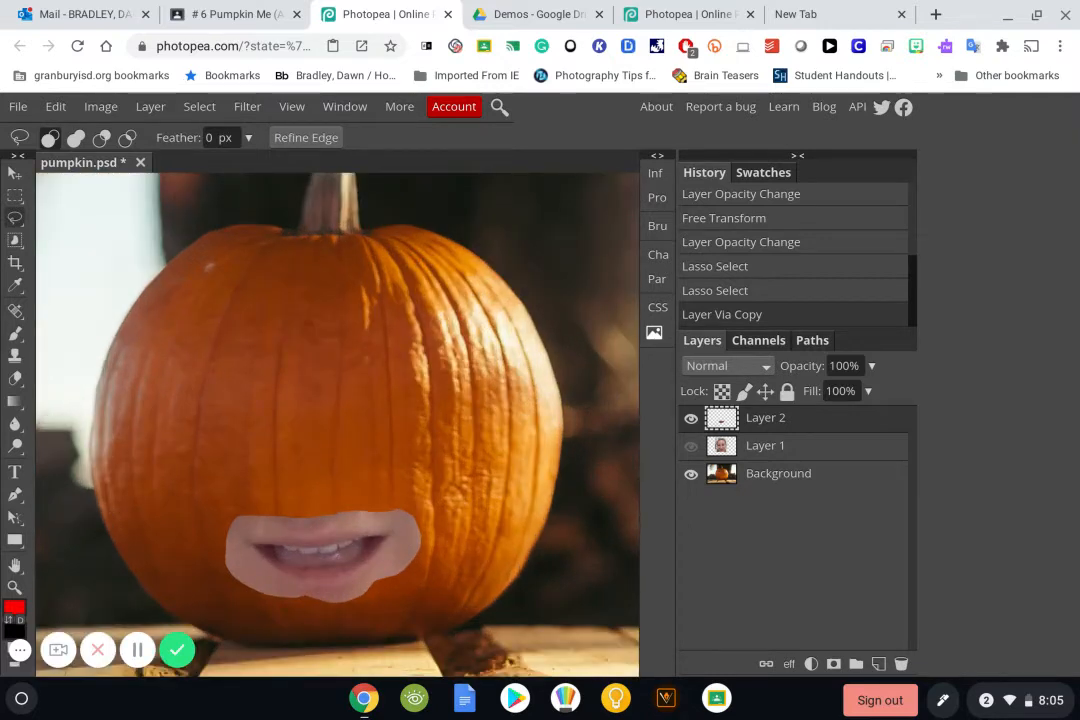
key("ctrl+plus")
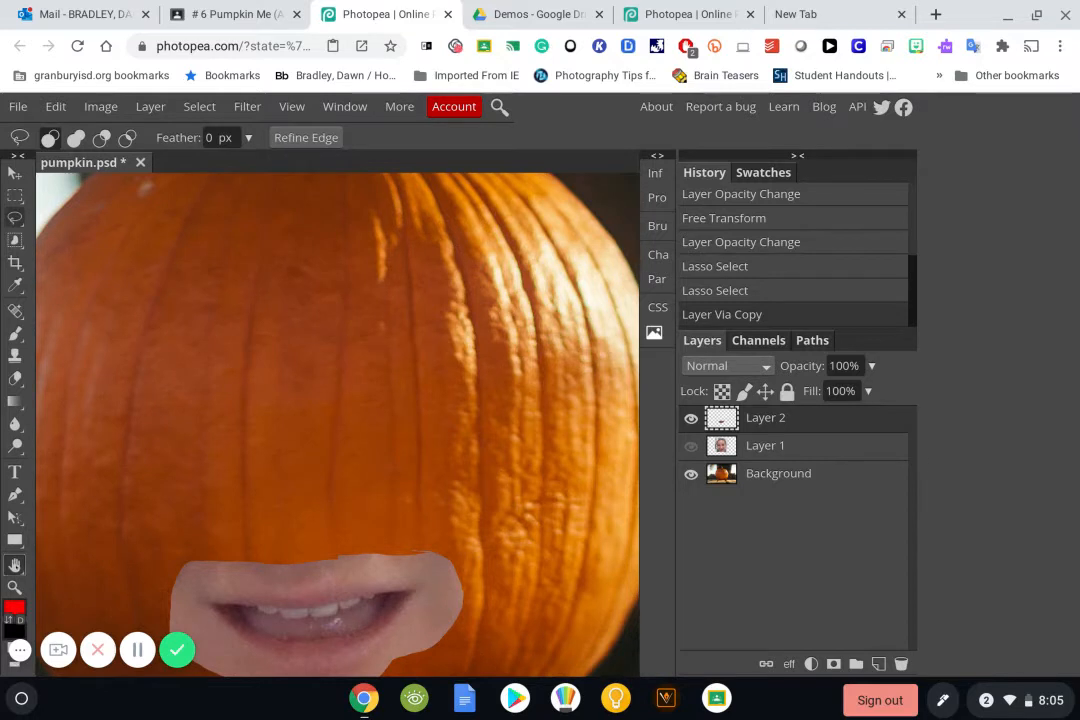
left_click(15, 565)
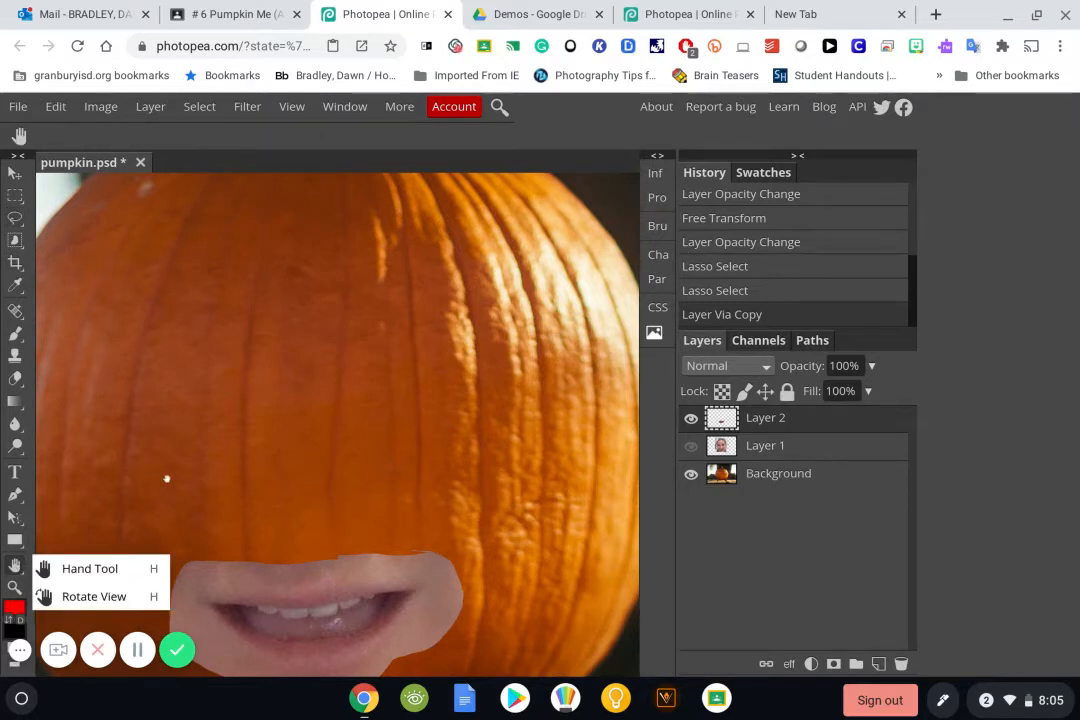
left_click_drag(166, 480, 181, 287)
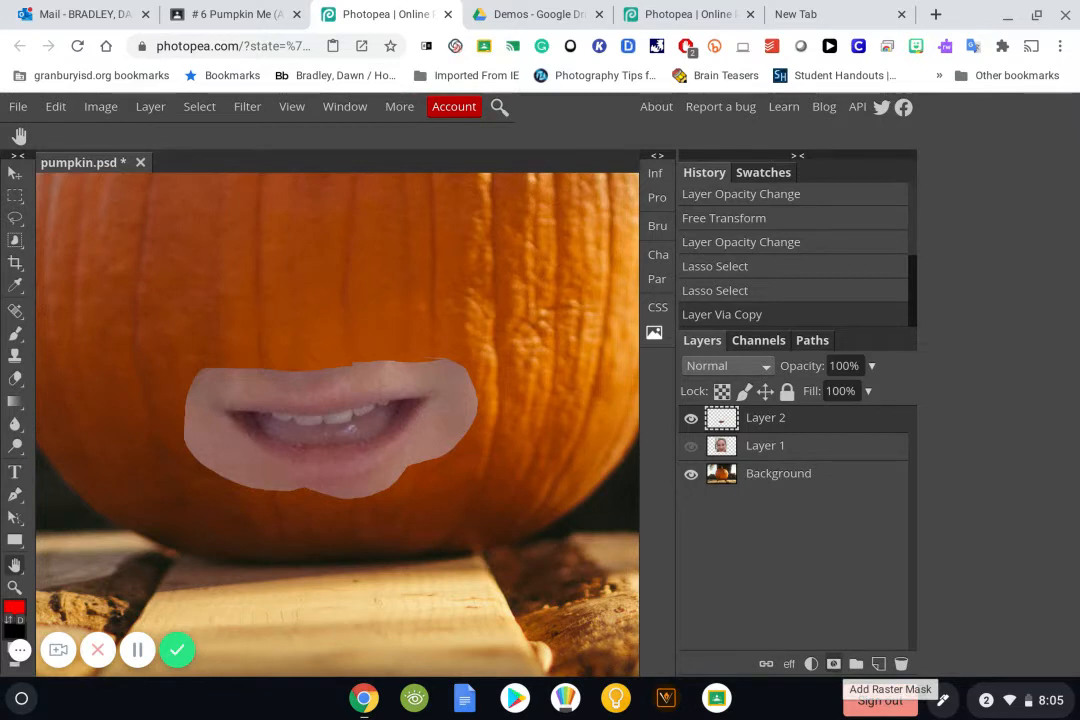
left_click(833, 664)
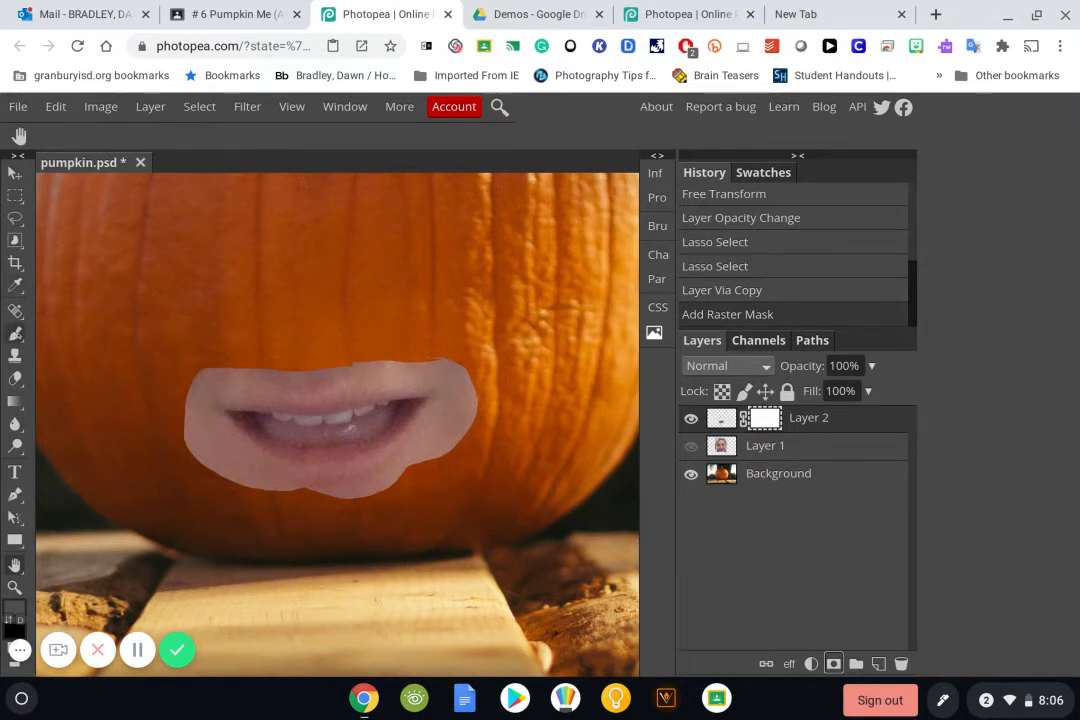
Step: Set up the Brush tool with black as the foreground colour, 31% hardness and a size of 100 px
left_click(18, 336)
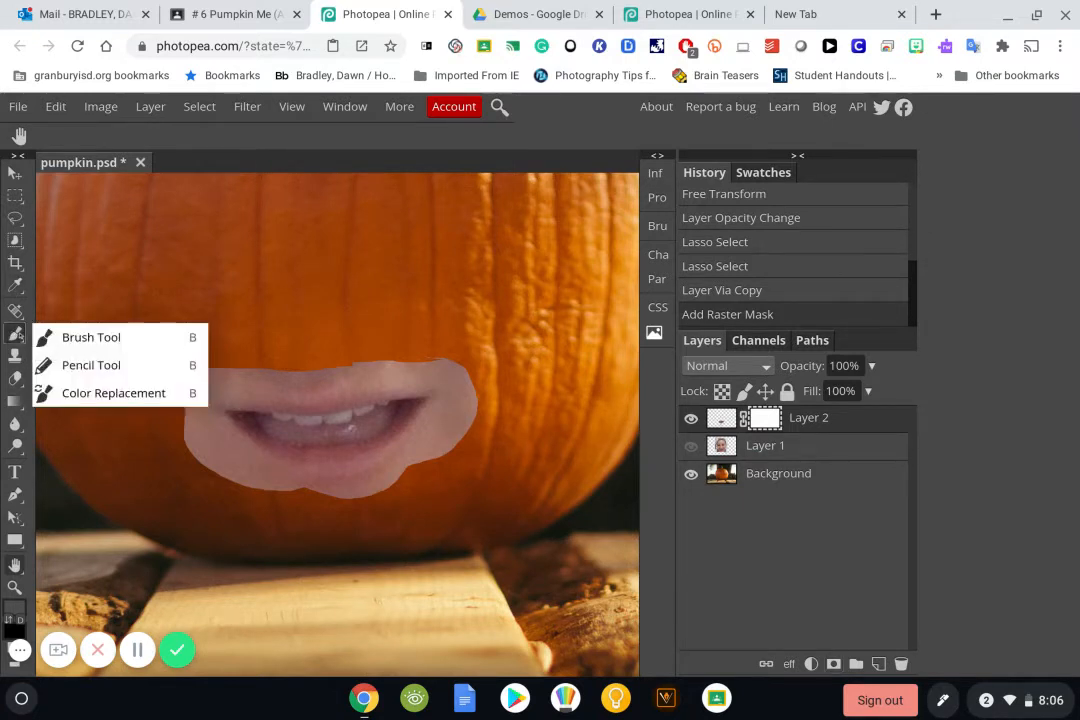
left_click(58, 340)
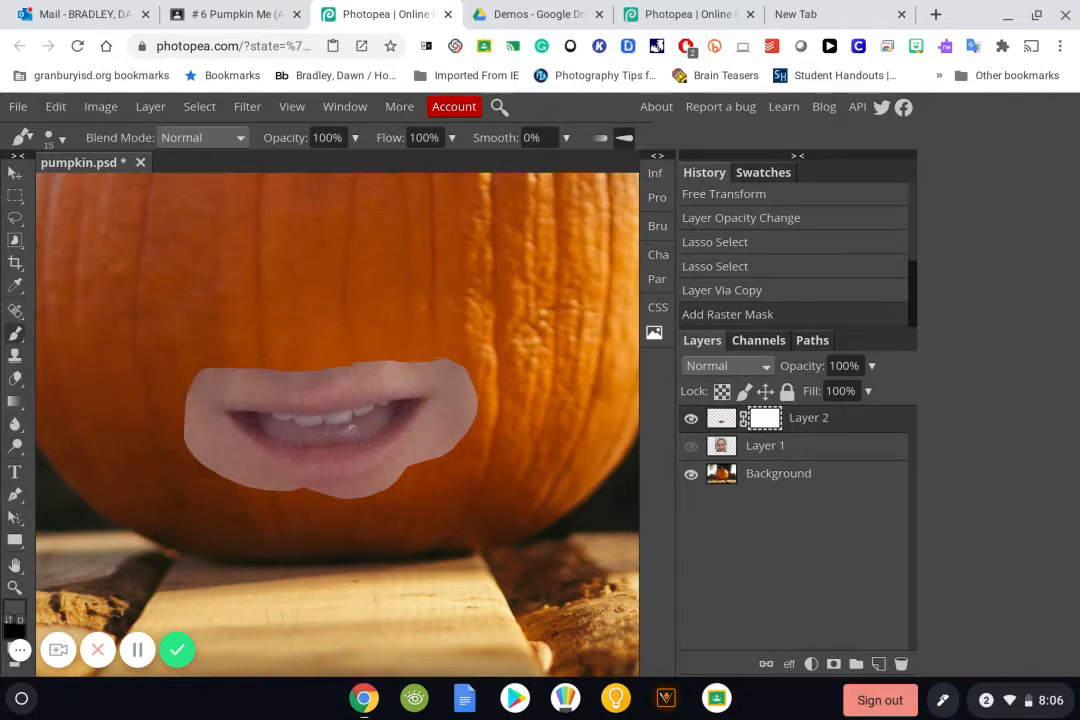
left_click(21, 622)
left_click(9, 620)
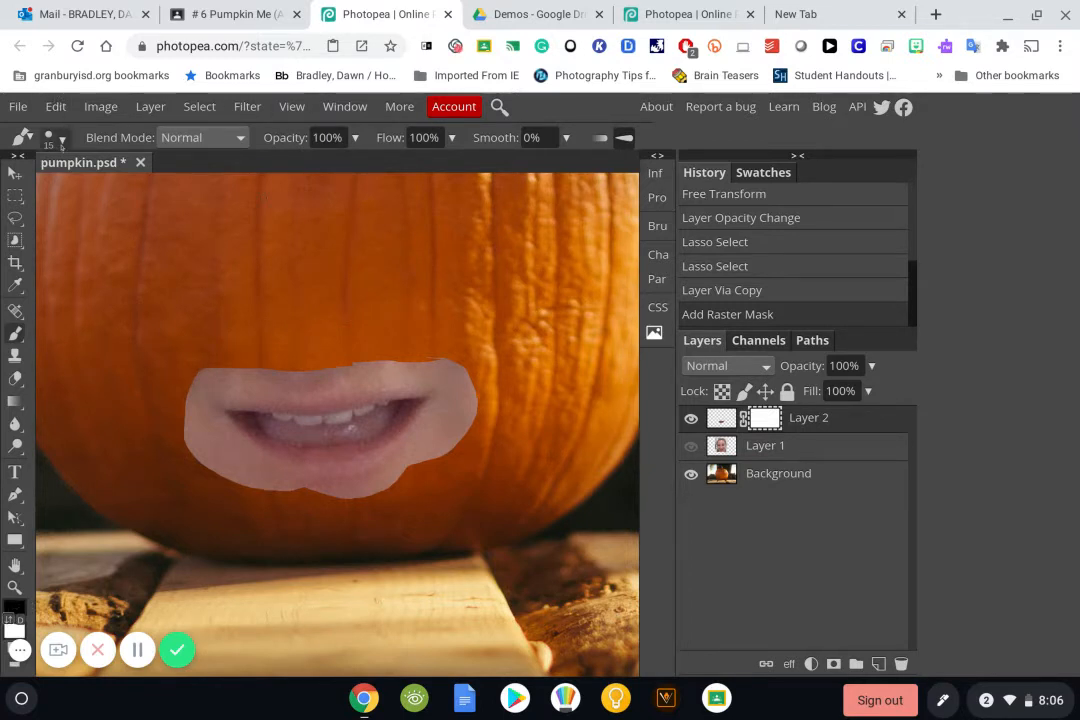
left_click(63, 139)
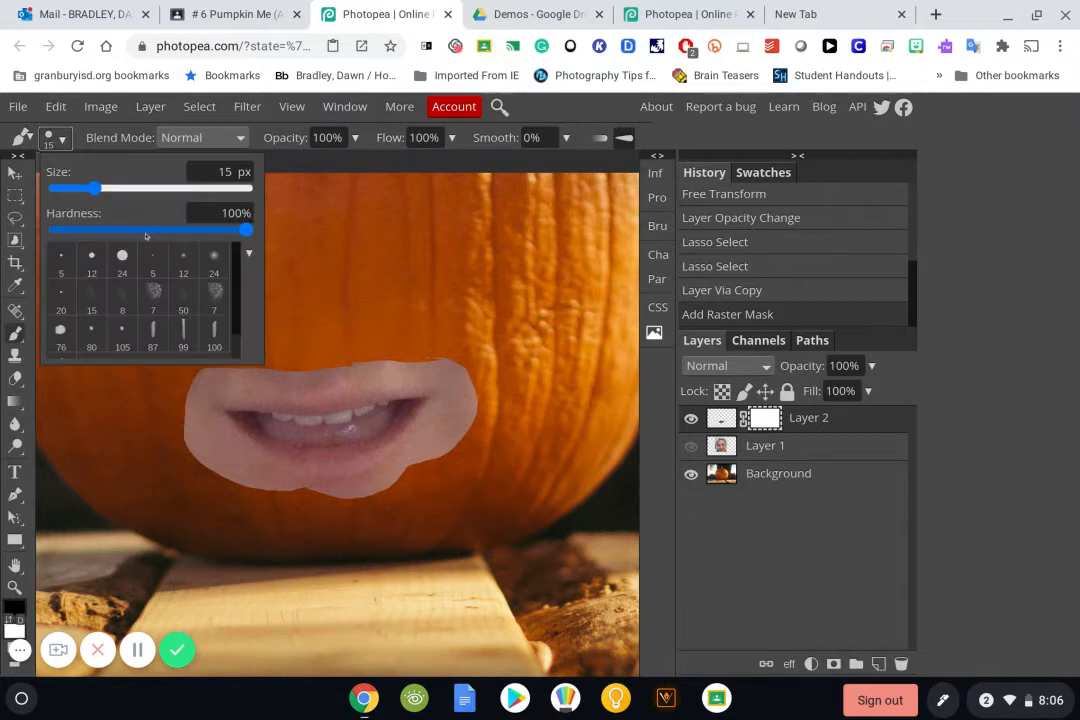
left_click(136, 230)
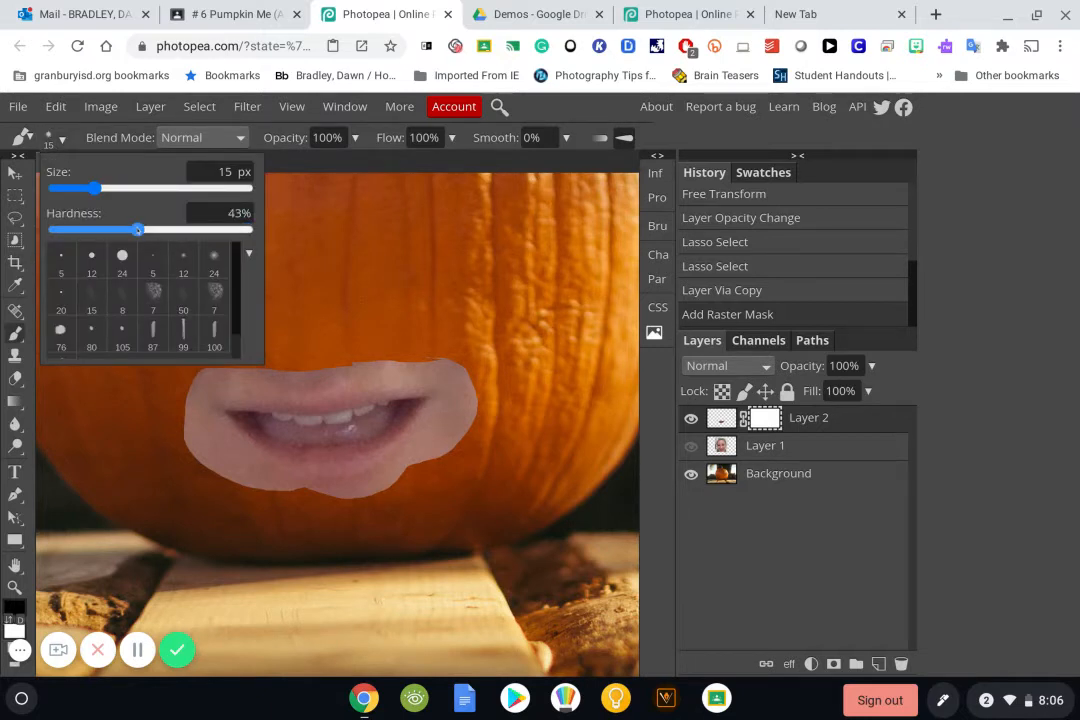
left_click_drag(138, 230, 115, 230)
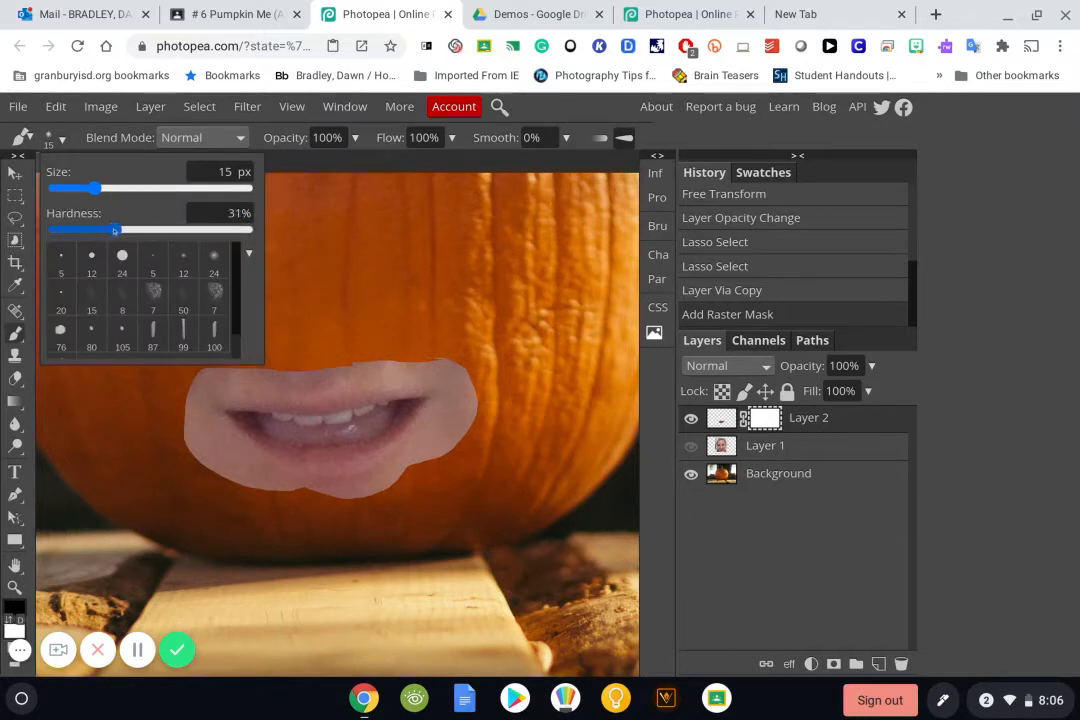
left_click(563, 105)
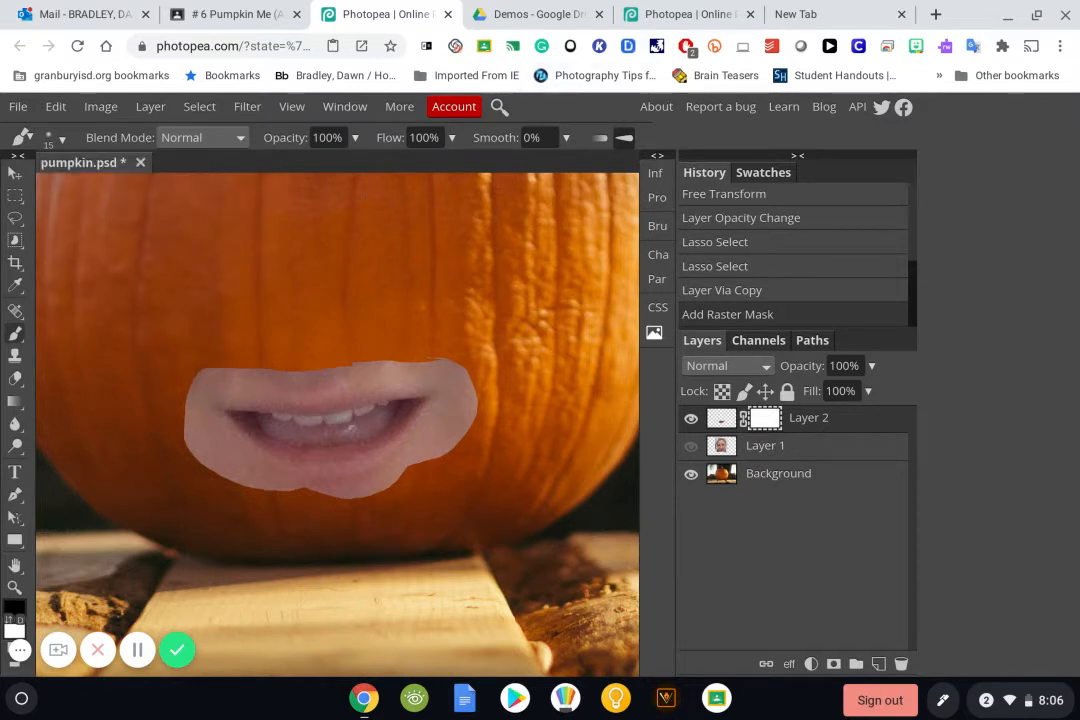
key("bracketright")
key("bracketright")
key("bracketright")
key("bracketright")
key("bracketright")
Step: Paint on the mouth layer's mask to hide the skin around the lips, including the upper right corner of the mouth
mouse_move(205, 381)
left_mouse_down()
mouse_move(338, 372)
mouse_move(468, 384)
mouse_move(470, 414)
mouse_move(385, 481)
mouse_move(230, 477)
mouse_move(257, 493)
mouse_move(172, 368)
left_mouse_up()
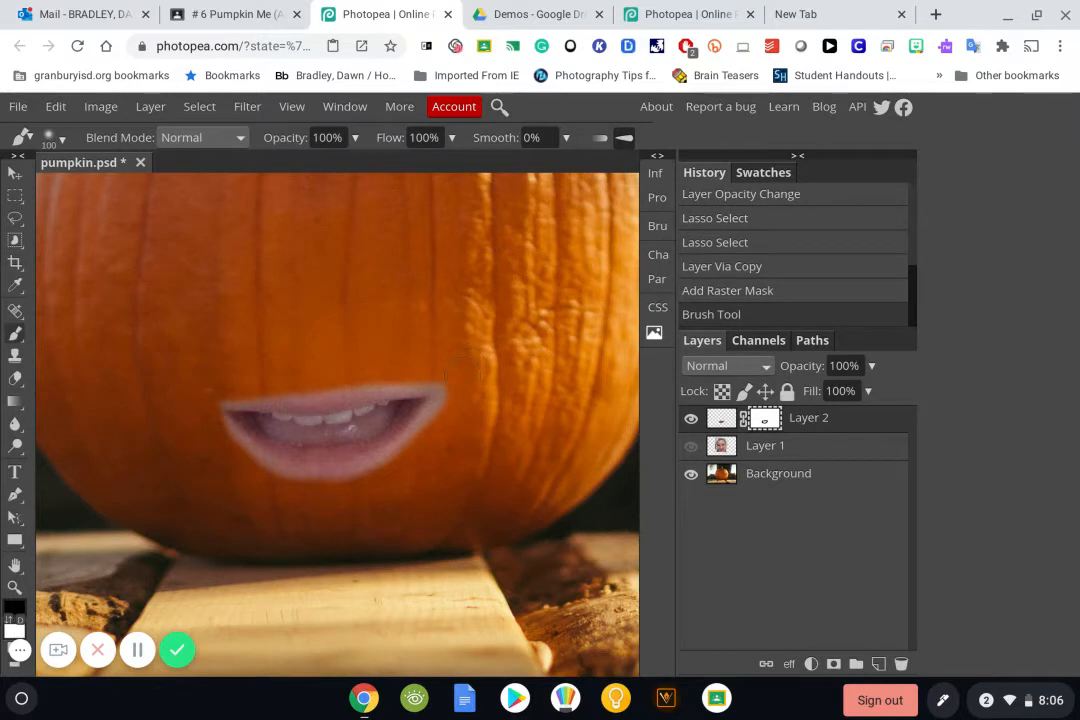
mouse_move(456, 381)
left_mouse_down()
mouse_move(440, 424)
mouse_move(426, 396)
left_mouse_up()
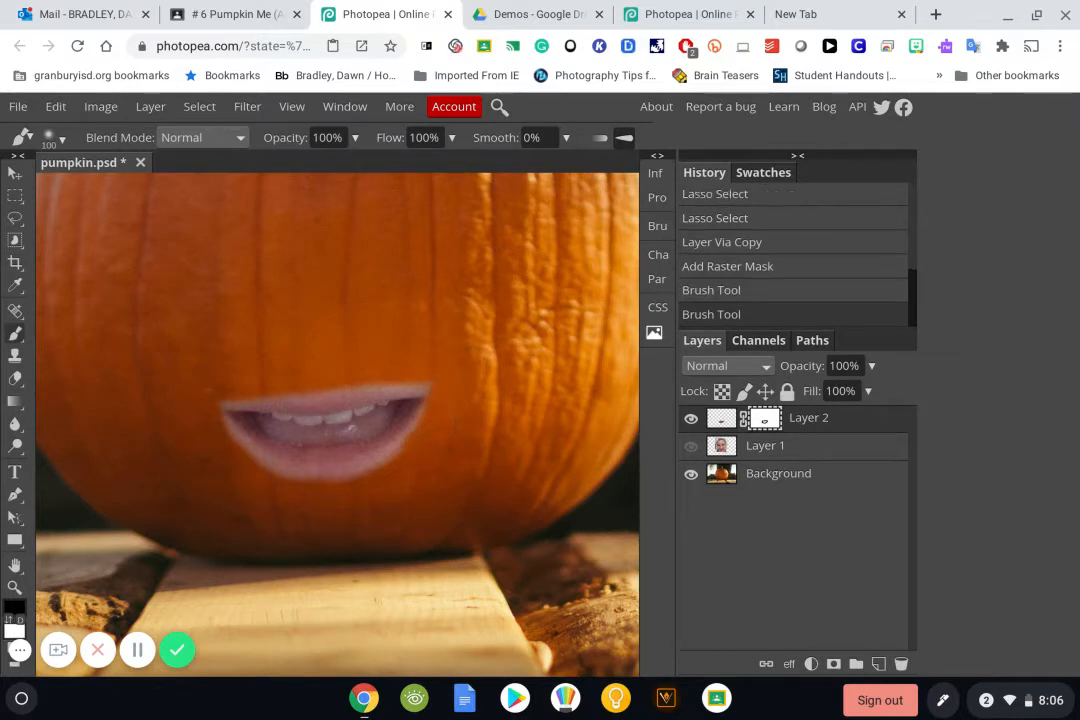
scroll(426, 396, "down", 3)
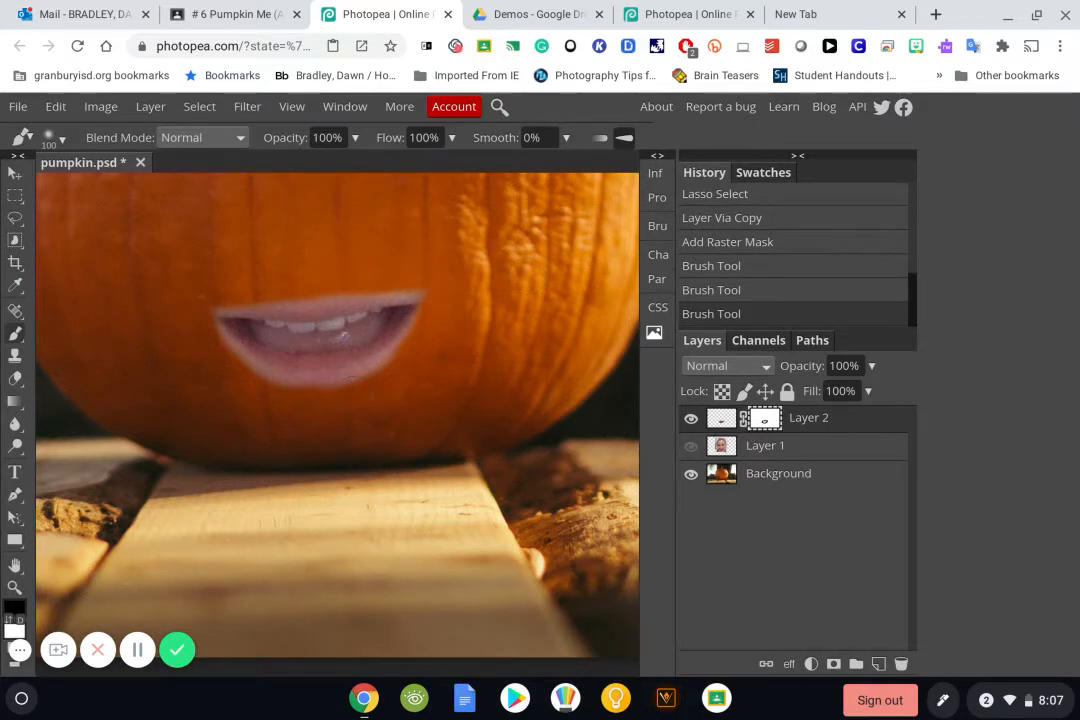
Step: Mask out a spot on the lower lip and paint it back in with white as the foreground colour
left_click(343, 376)
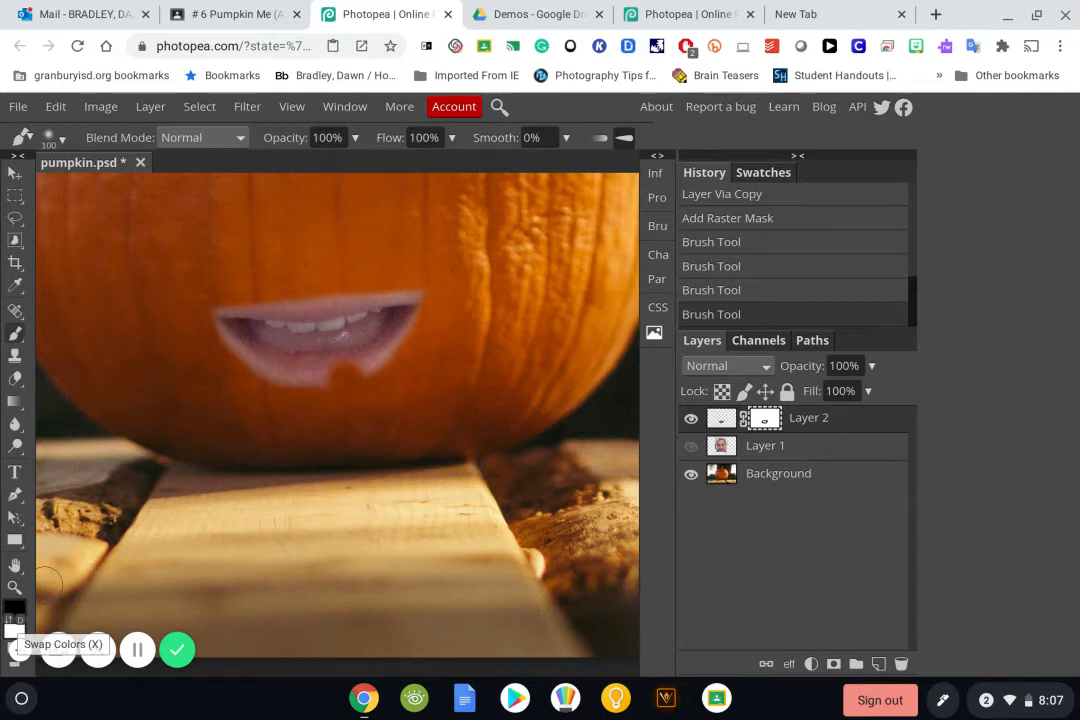
left_click(10, 620)
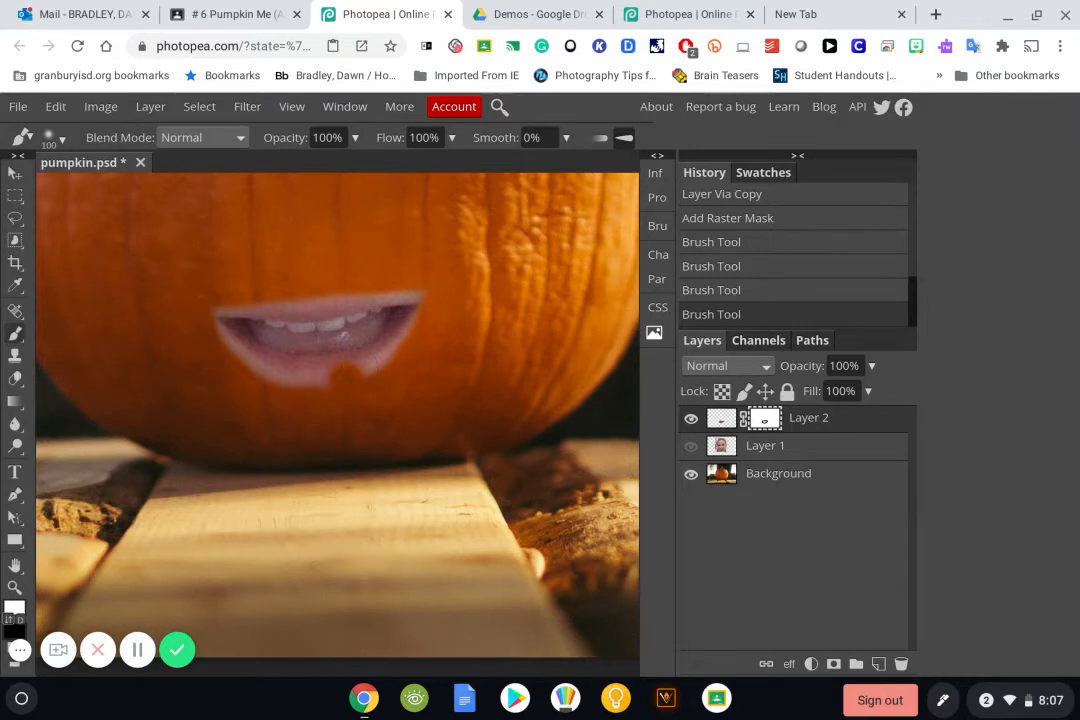
left_click_drag(312, 372, 370, 354)
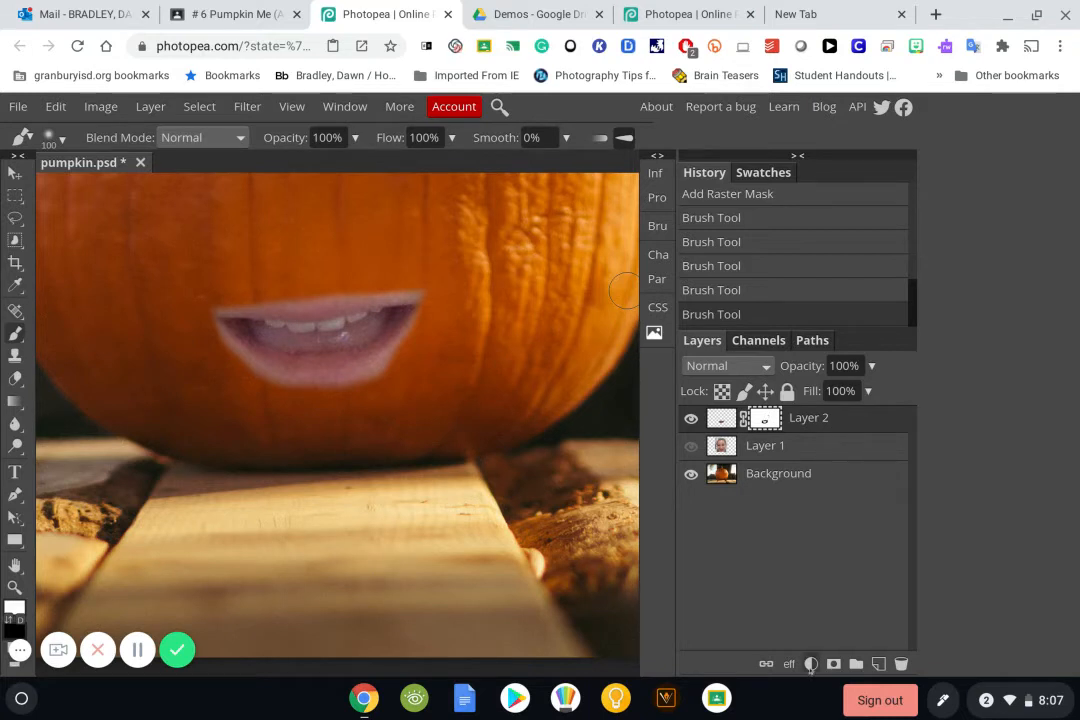
Step: Add a Hue/Saturation adjustment layer above the mouth layer and shift its hue to -2
left_click(810, 664)
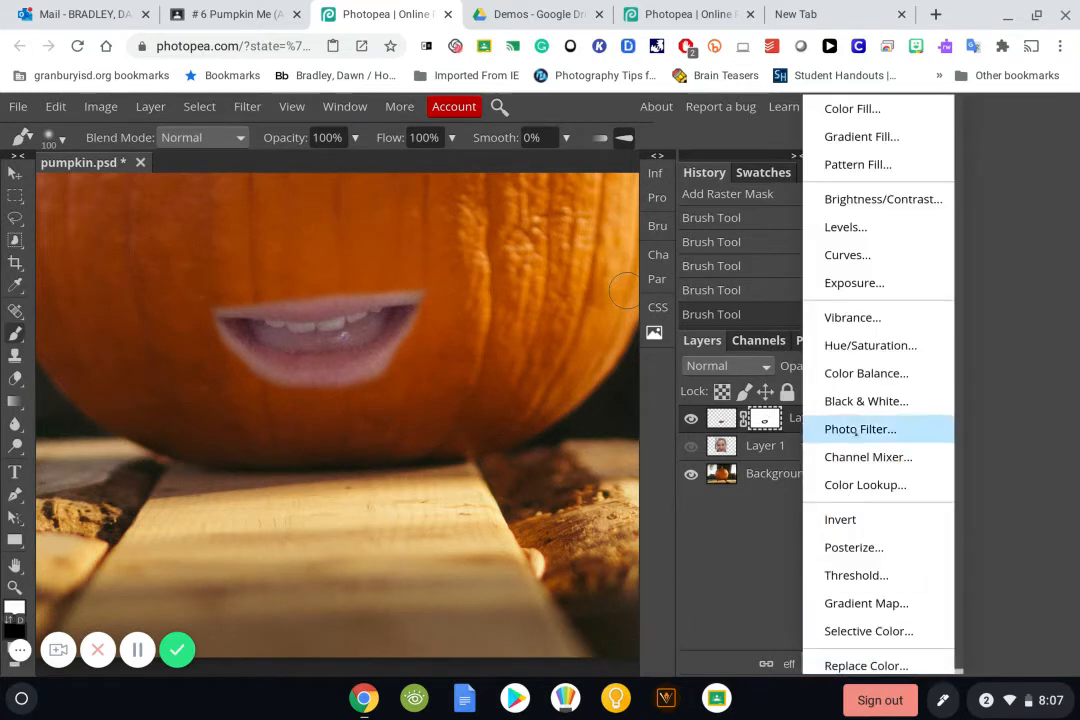
left_click(744, 628)
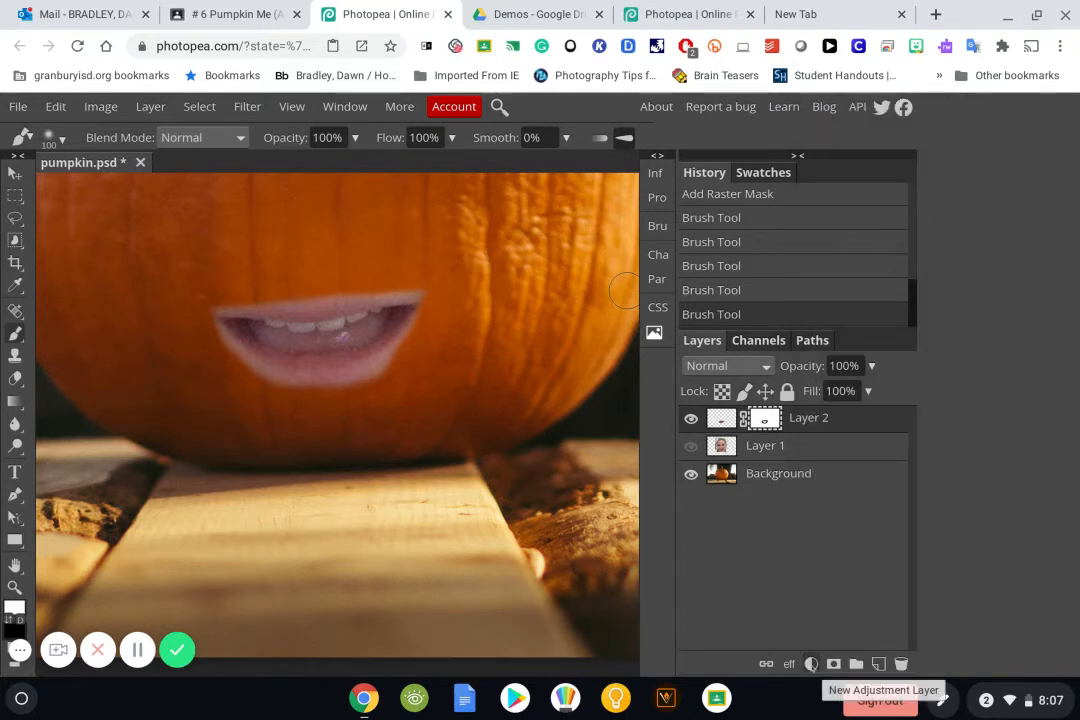
left_click(810, 664)
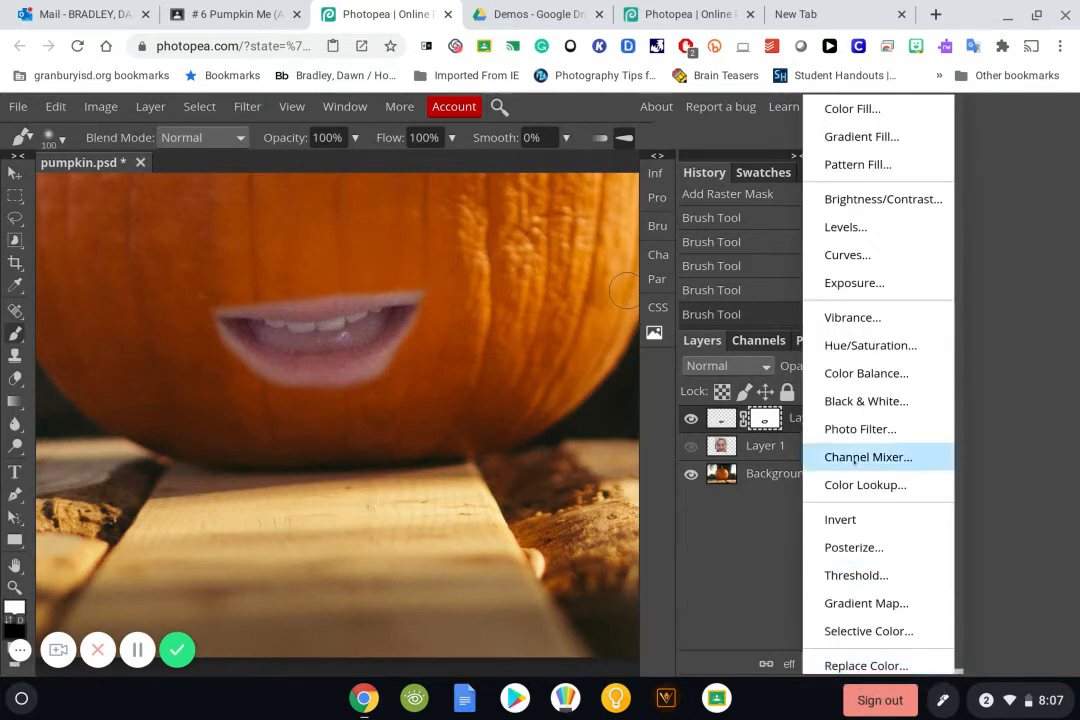
left_click(870, 345)
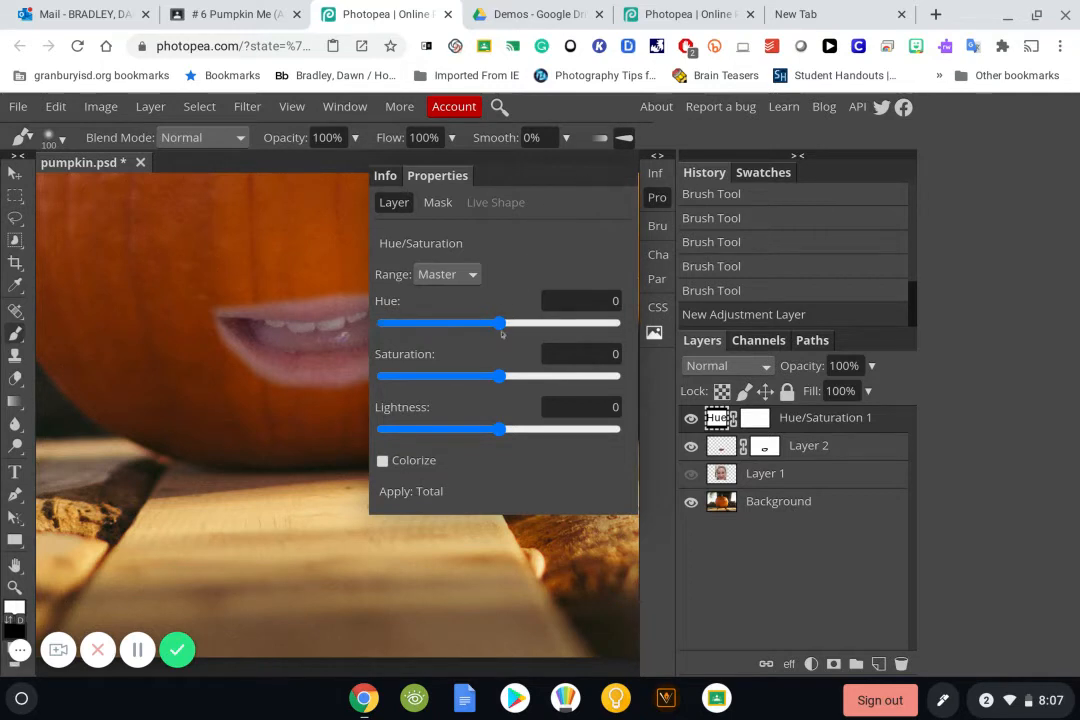
mouse_move(499, 325)
left_mouse_down()
mouse_move(472, 324)
mouse_move(514, 324)
mouse_move(394, 323)
mouse_move(535, 322)
mouse_move(498, 323)
left_mouse_up()
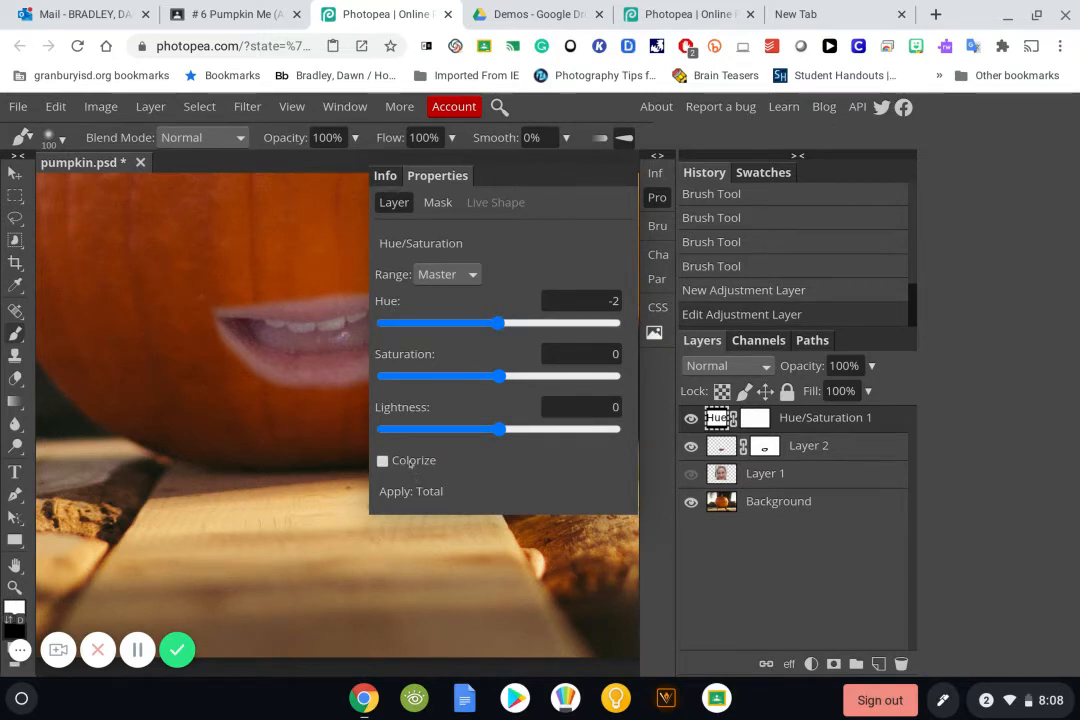
left_click(410, 461)
left_click(411, 458)
Step: Clip the Hue/Saturation adjustment to the mouth layer with a clipping mask
right_click(812, 417)
left_click(812, 417)
right_click(812, 417)
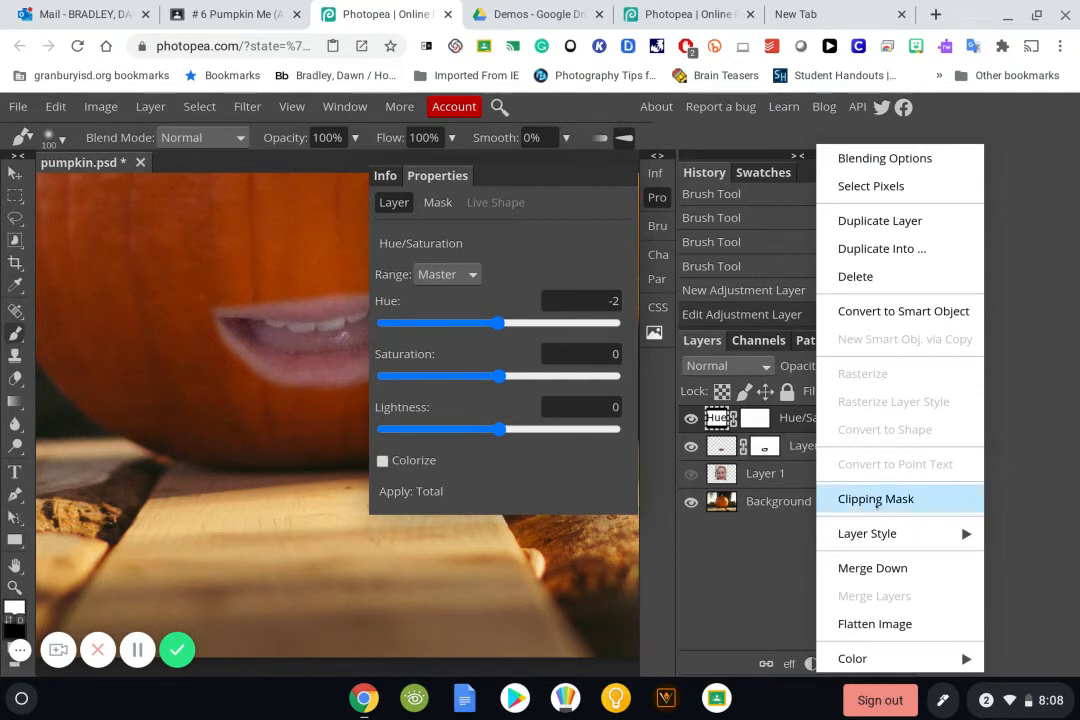
left_click(876, 499)
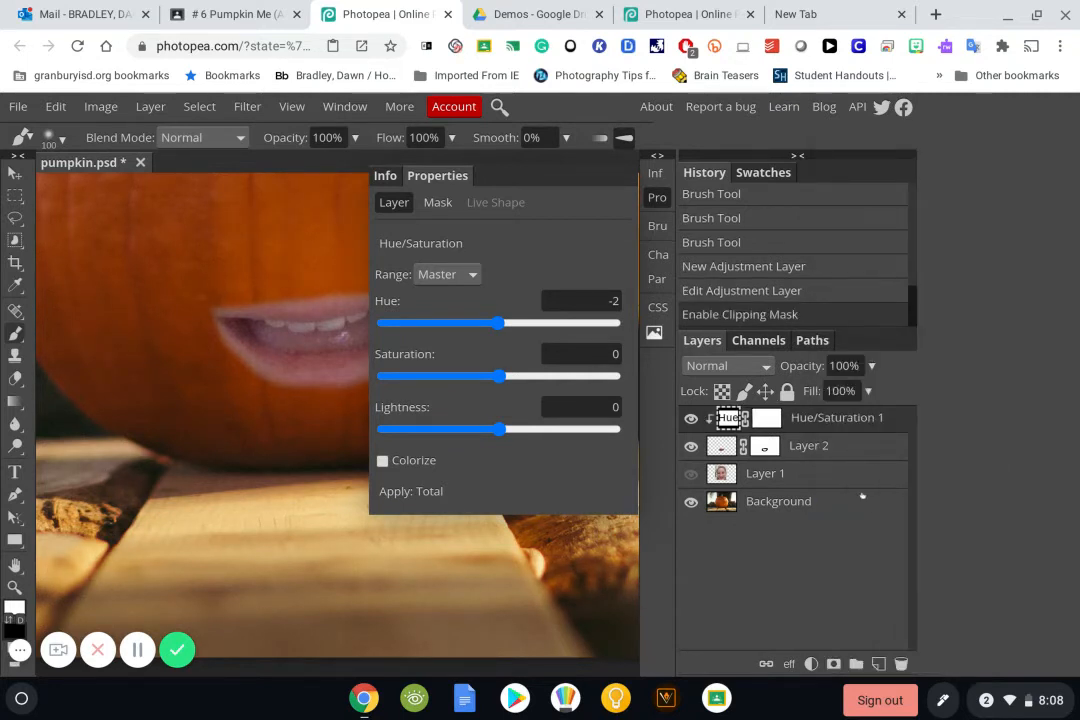
Step: Set the mouth's Hue/Saturation adjustment to hue 9, saturation 54 and lightness -28
mouse_move(498, 330)
left_mouse_down()
mouse_move(451, 328)
mouse_move(520, 328)
mouse_move(469, 323)
mouse_move(497, 323)
left_mouse_up()
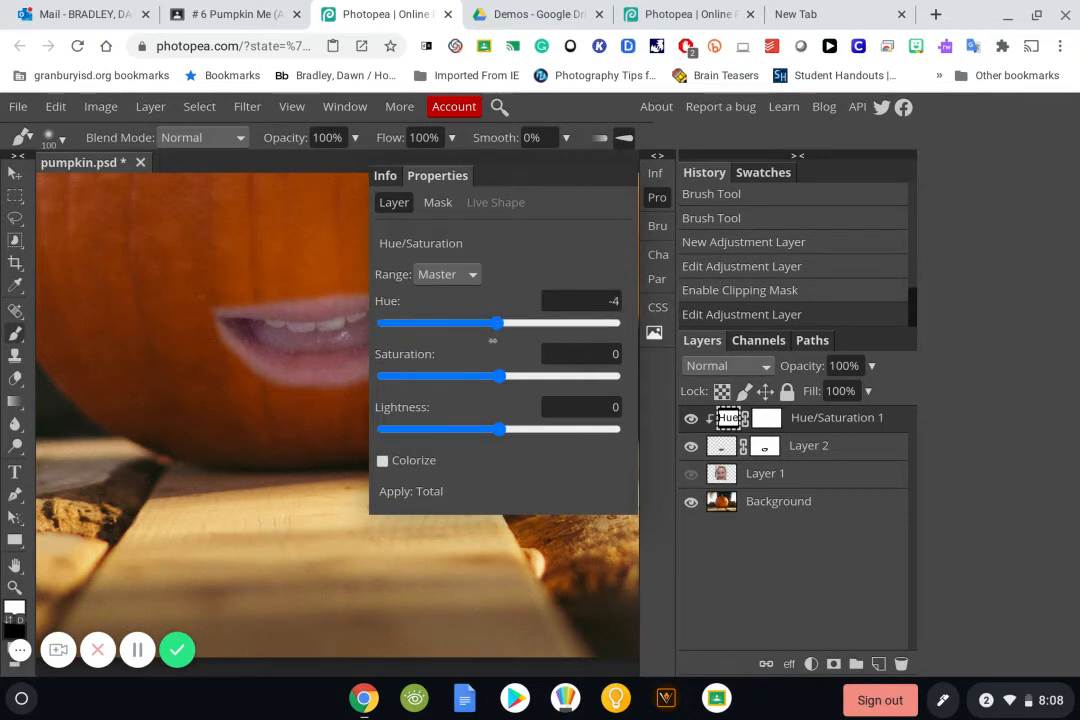
left_click_drag(500, 379, 561, 377)
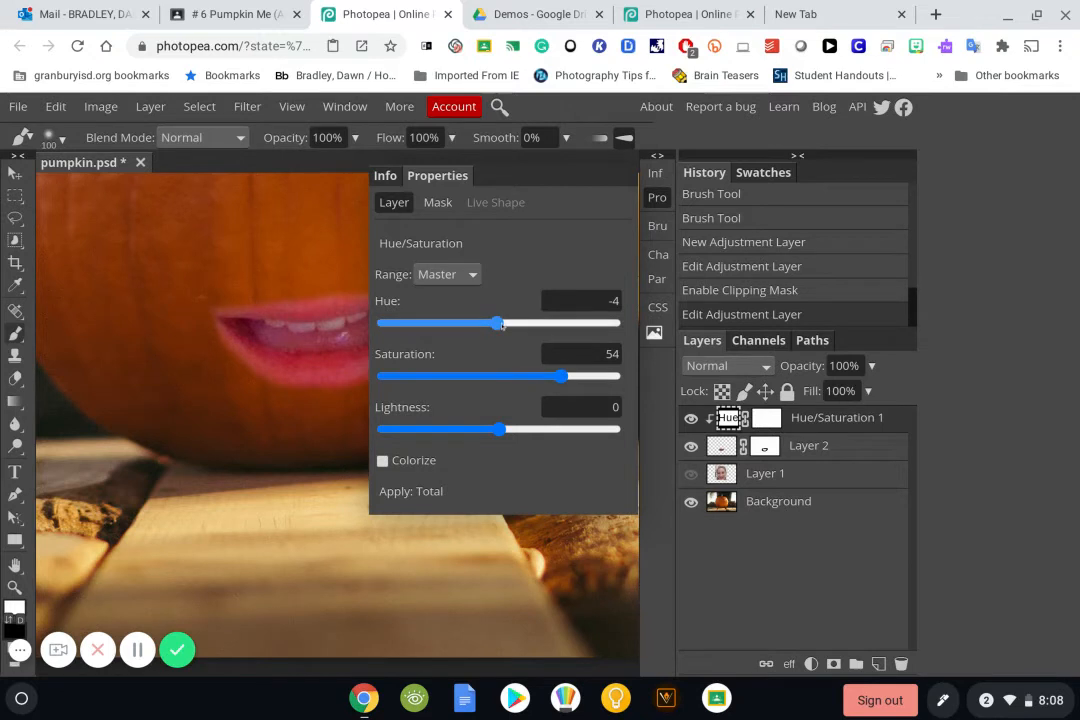
left_click_drag(500, 325, 506, 325)
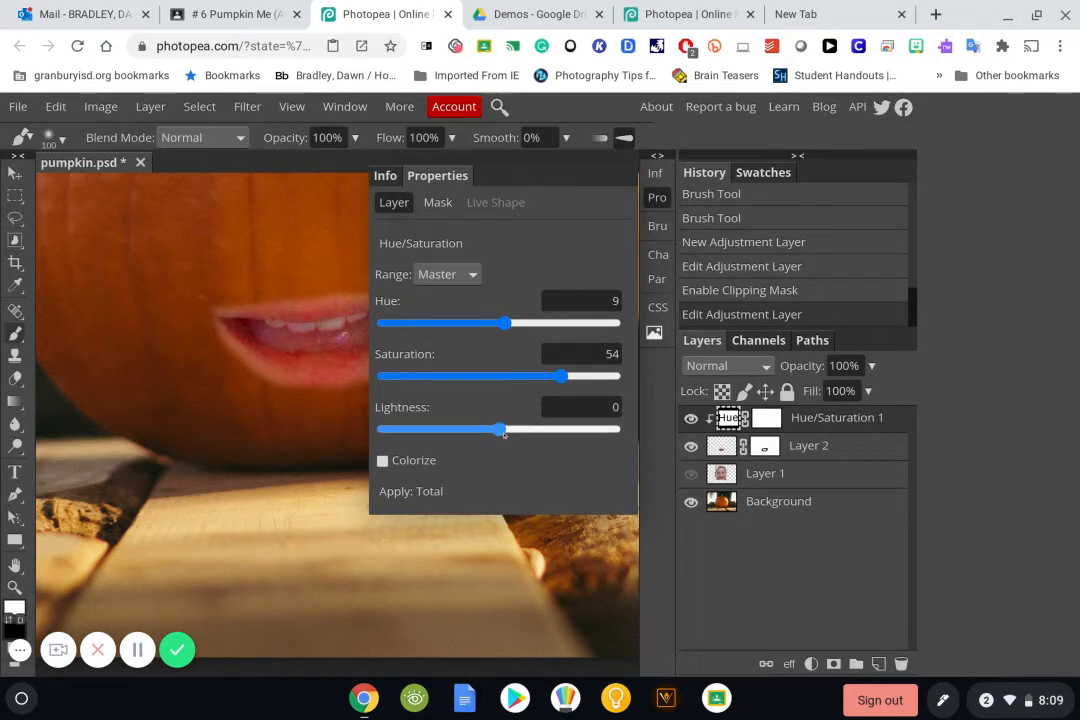
left_click_drag(499, 429, 466, 430)
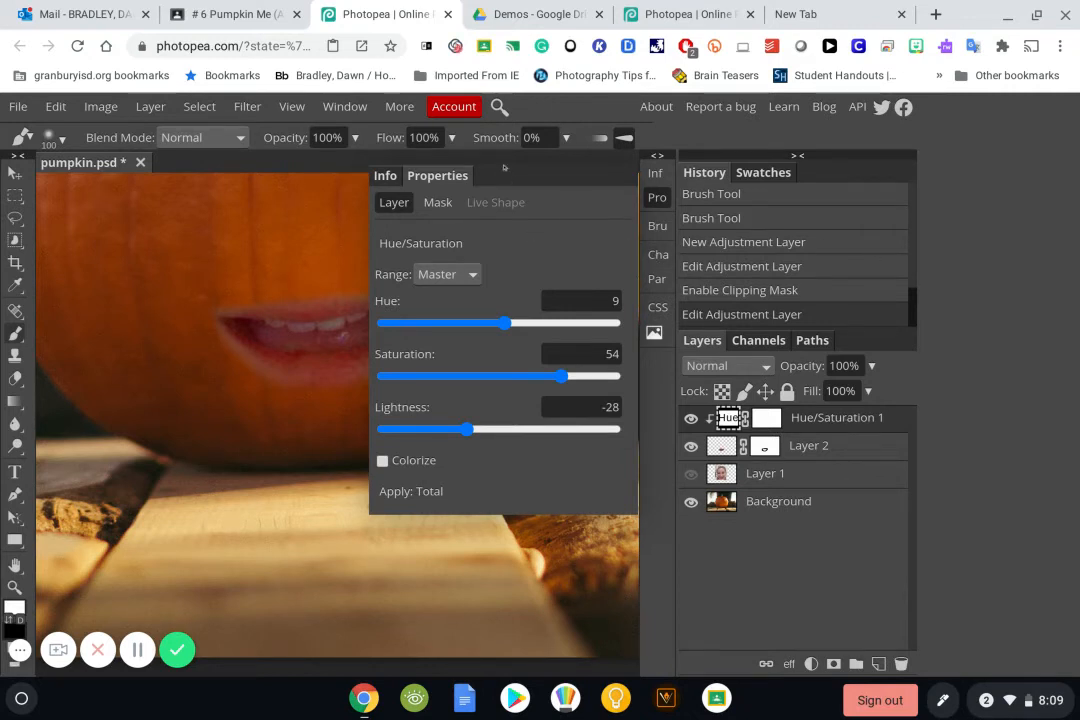
Step: Target the Hue/Saturation layer's mask with the Brush tool at 80 px and black as the foreground colour
key("v")
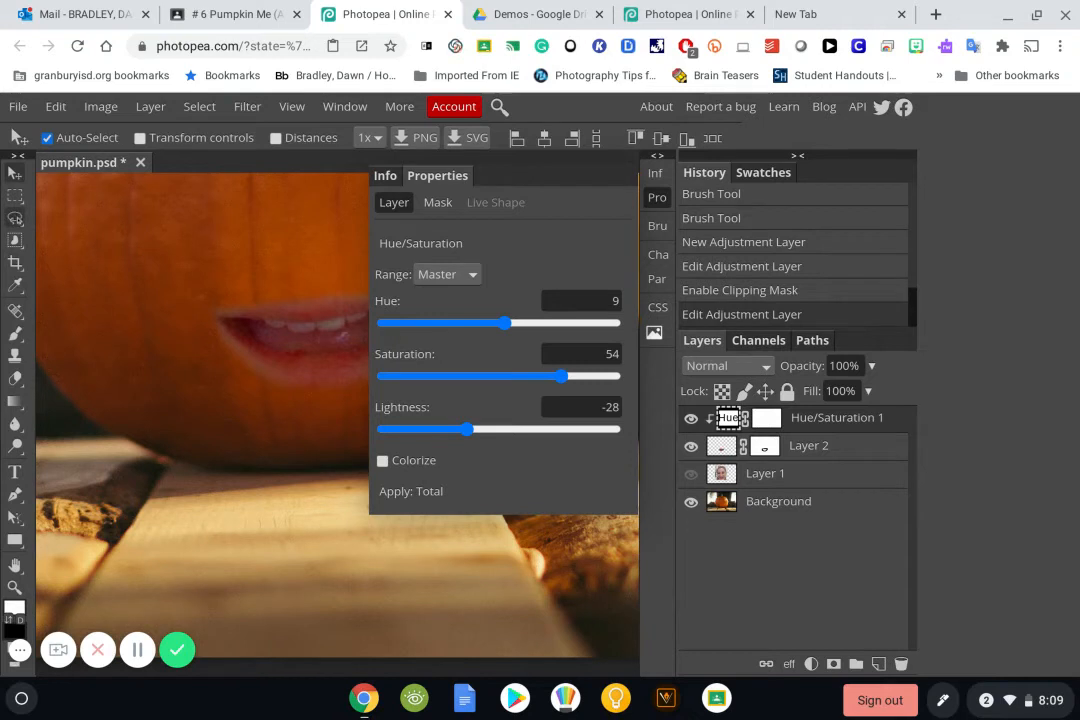
left_click(15, 333)
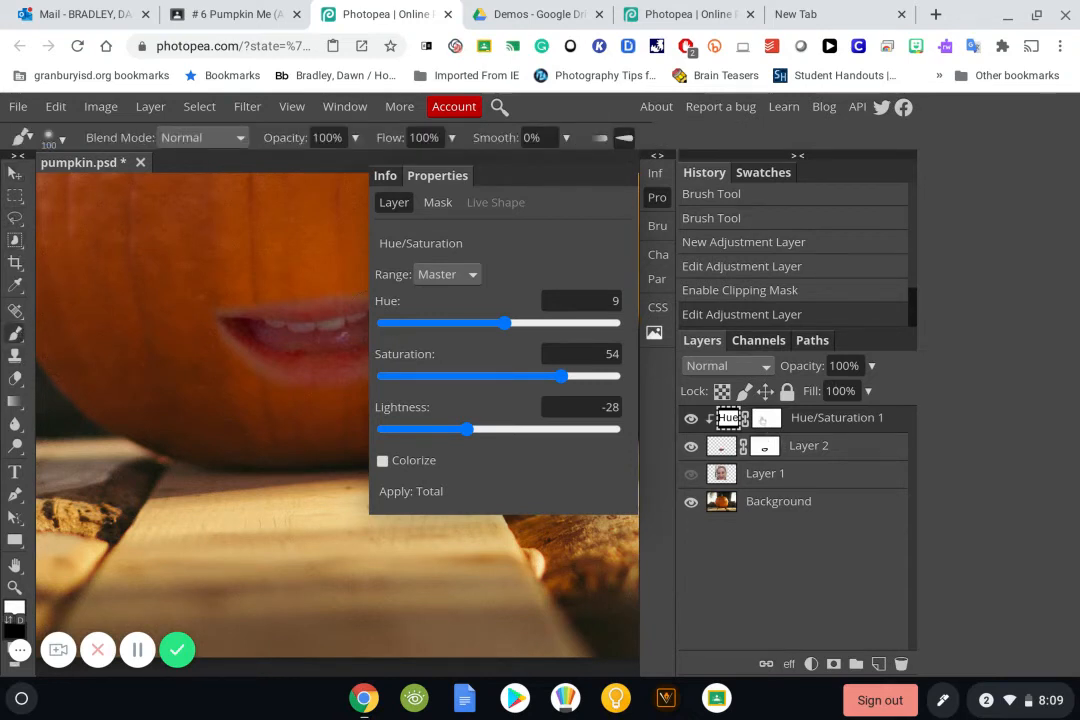
left_click(765, 419)
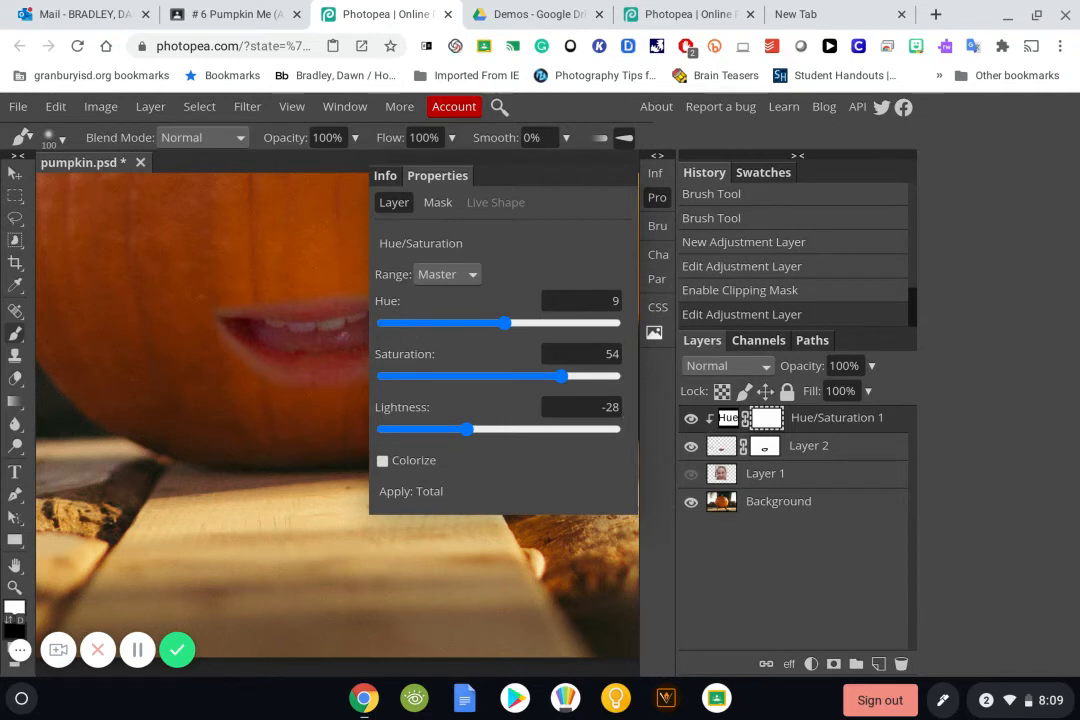
key("bracketleft")
key("bracketleft")
scroll(203, 400, "right", 1)
left_click(203, 400)
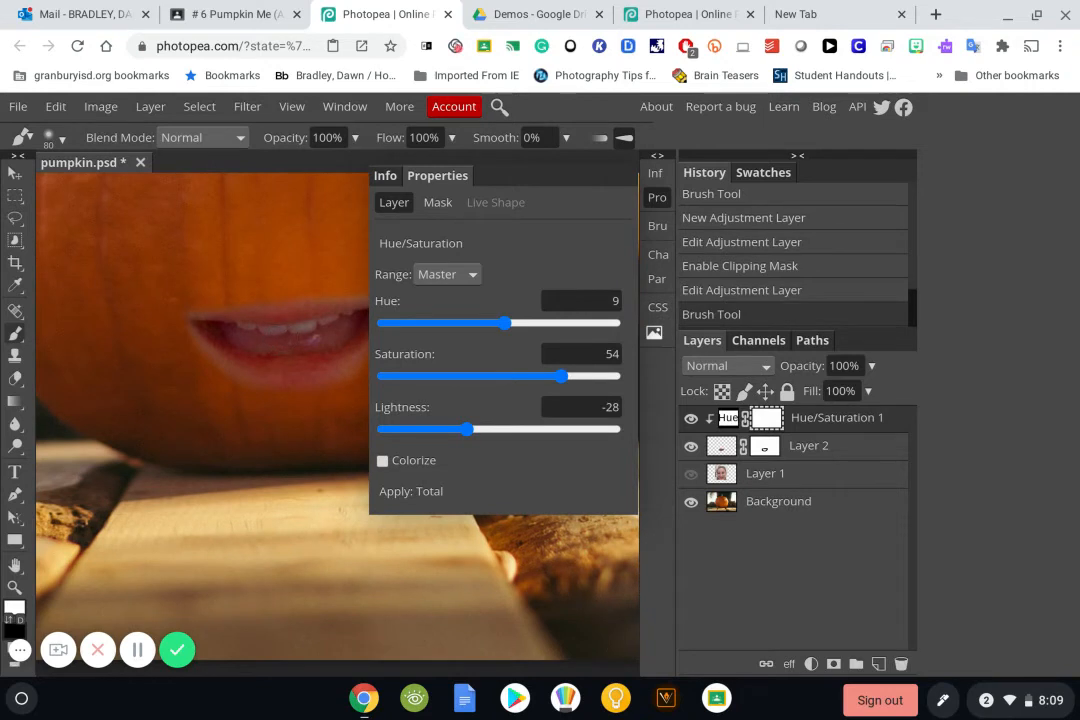
left_click(203, 390)
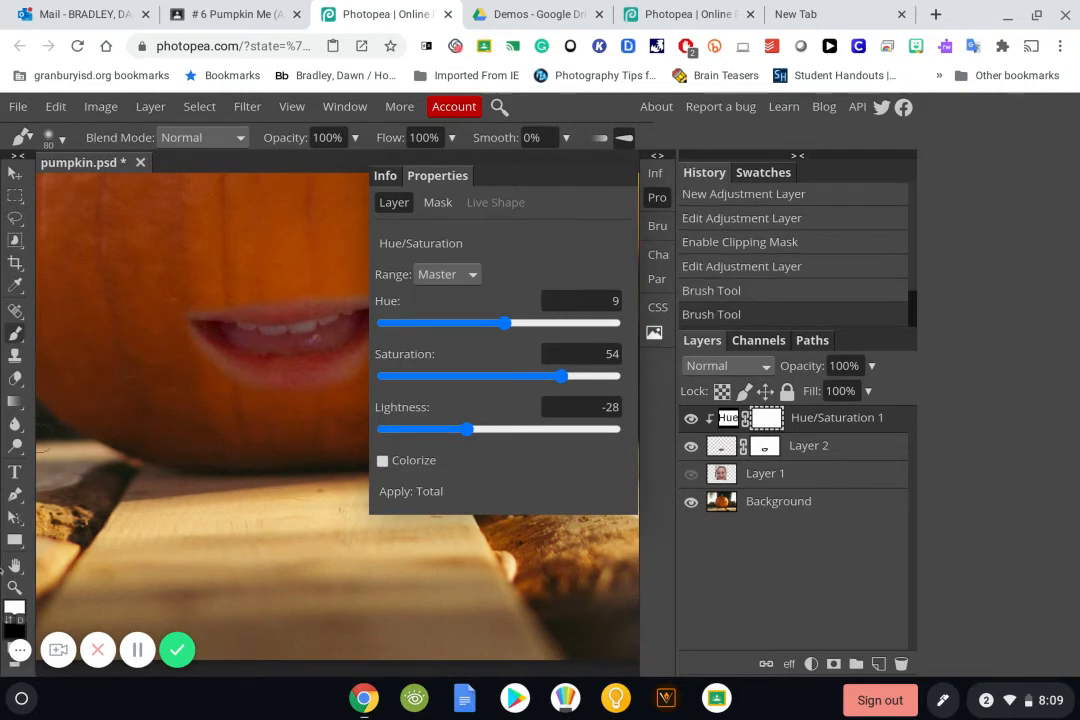
left_click(9, 618)
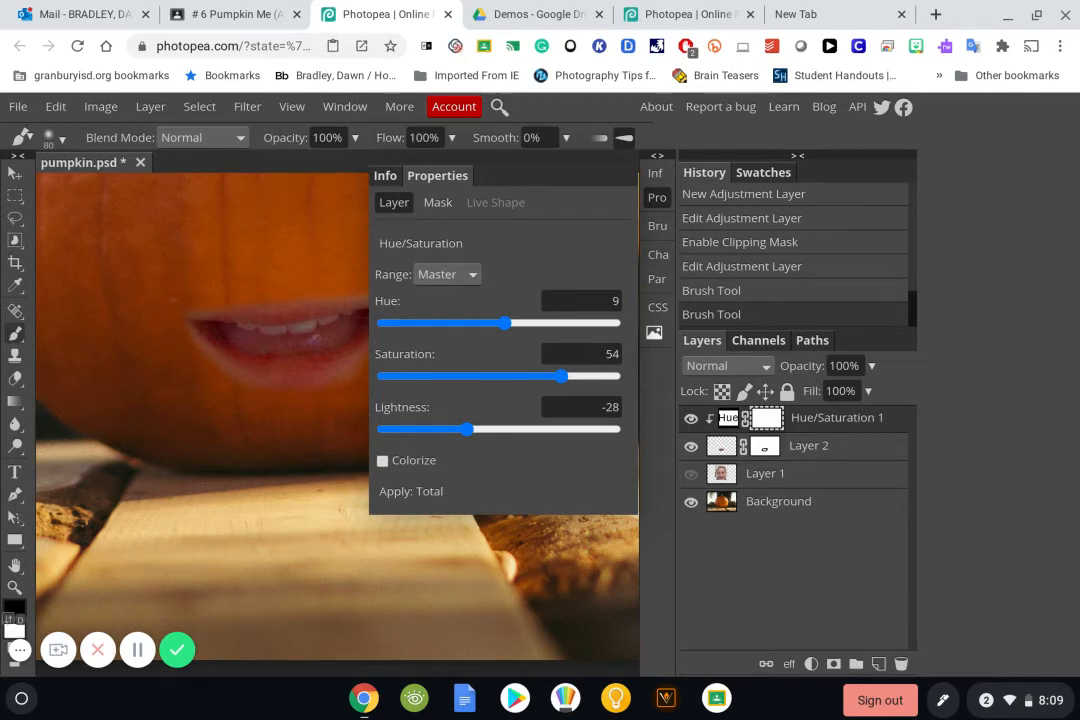
Step: Paint the teeth and tongue out of the adjustment mask, reducing the brush to 50 px, and restore an upper-lip spot with white
left_click_drag(273, 342, 340, 334)
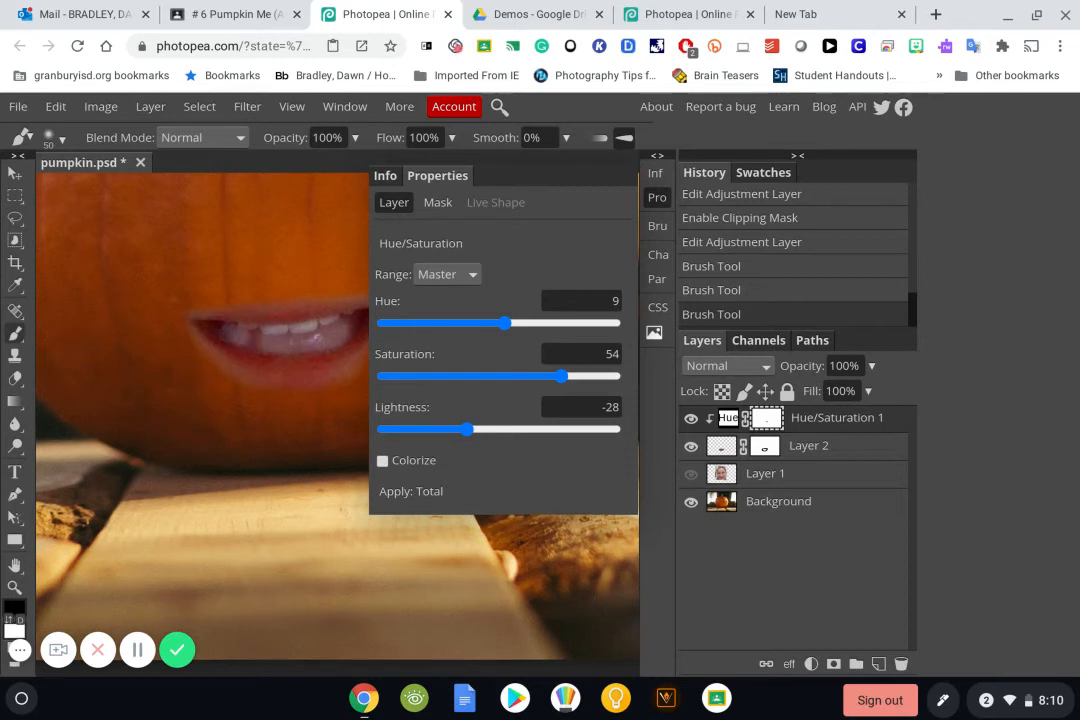
left_click(205, 271)
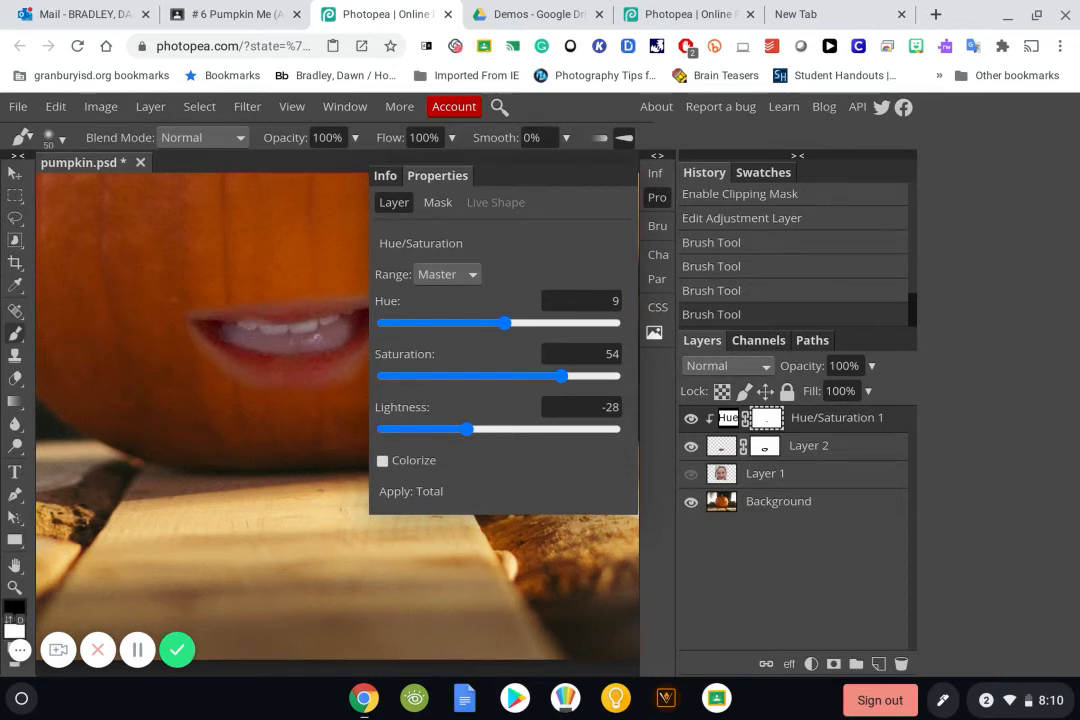
left_click(207, 275)
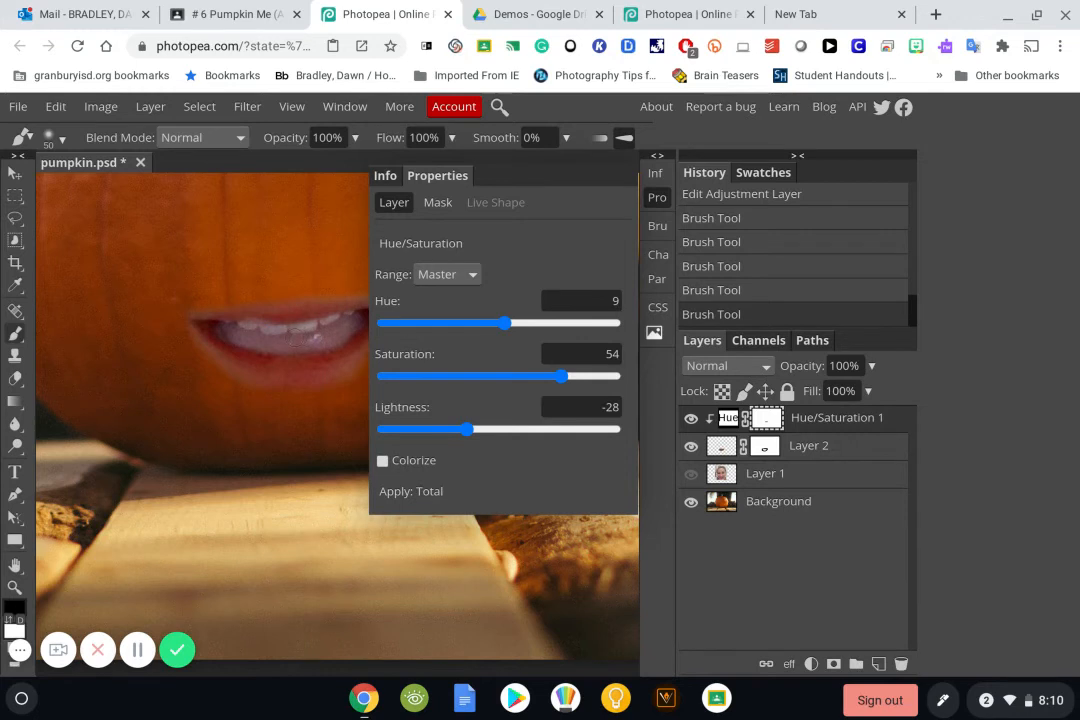
left_click(316, 338)
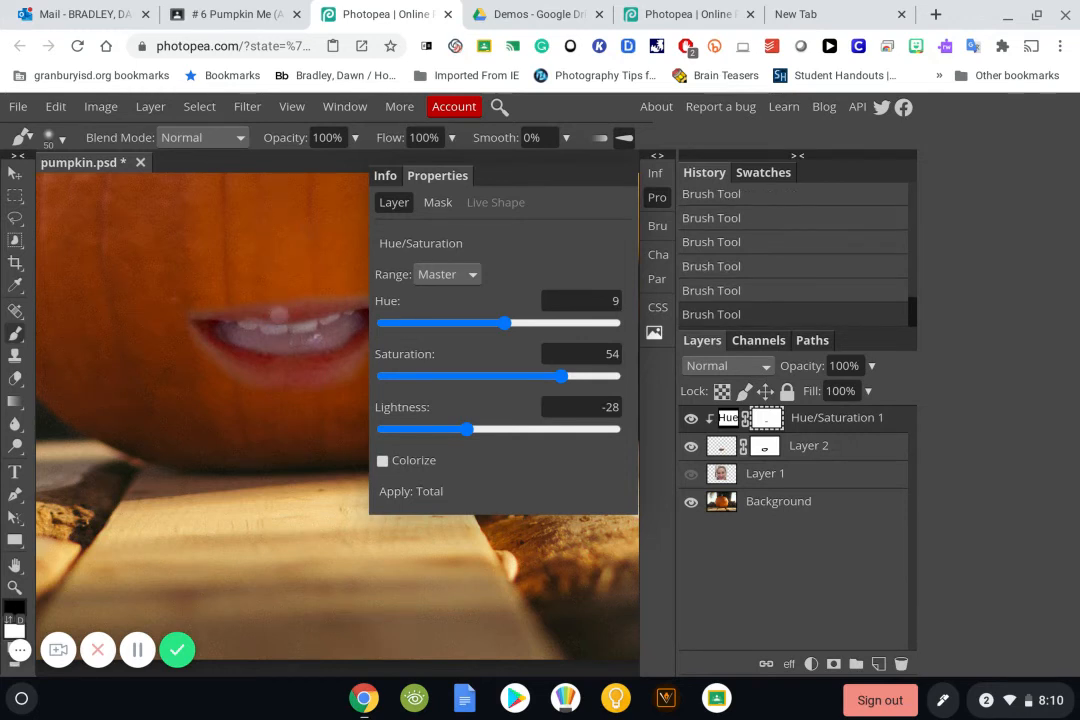
key("x")
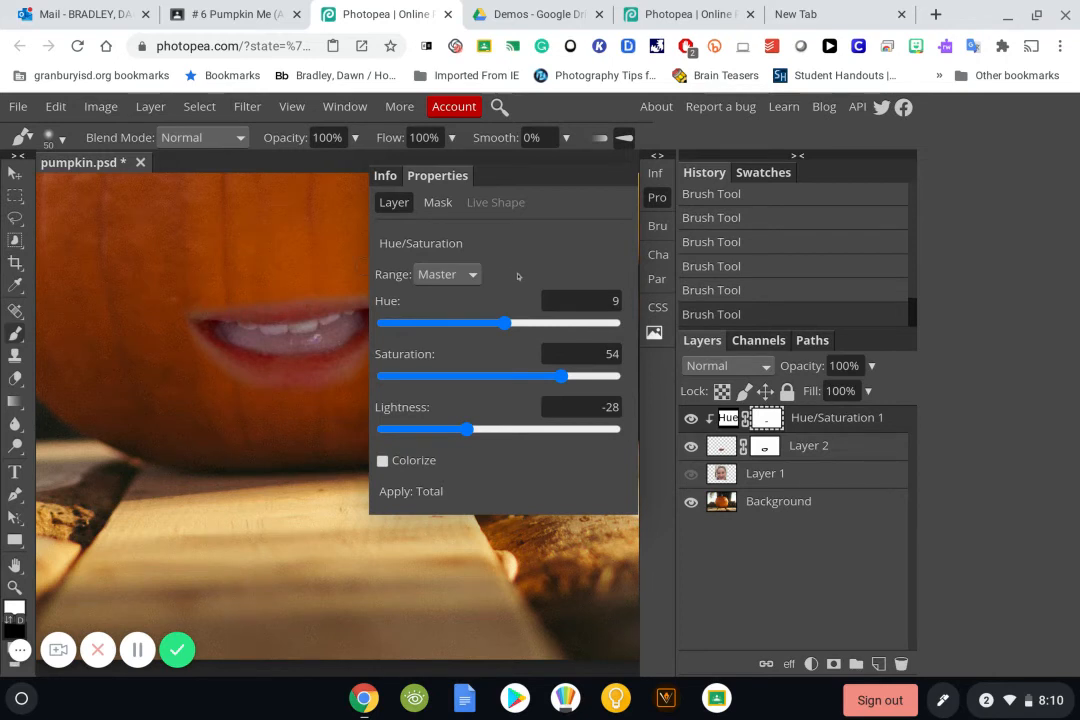
Step: Raise the saturation of the mouth's Hue/Saturation adjustment to 61, keeping the hue at 9
left_click_drag(510, 325, 506, 323)
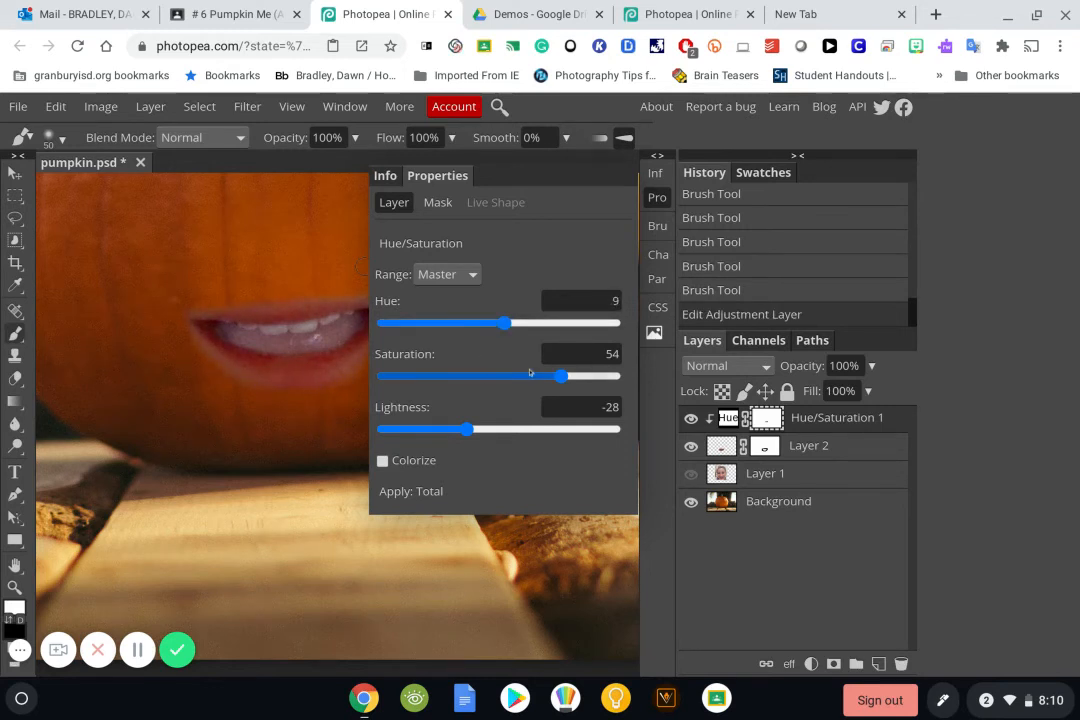
left_click_drag(561, 376, 569, 377)
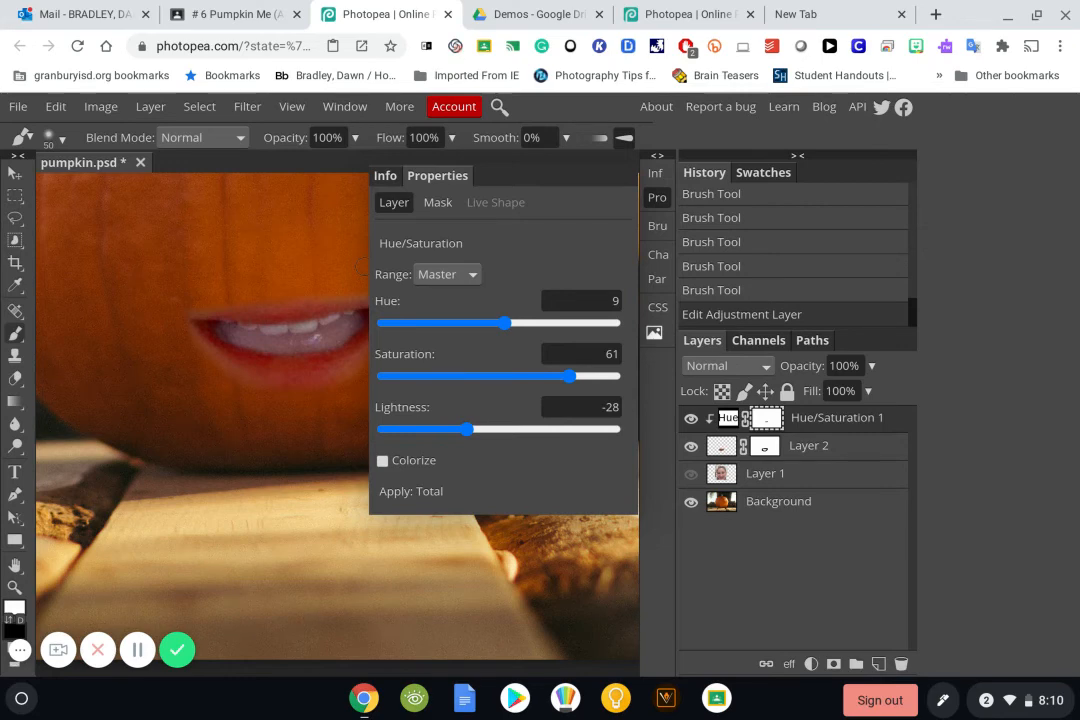
Step: Show the portrait on Layer 1 with both eyes in view and close the adjustment's properties
left_click(691, 474)
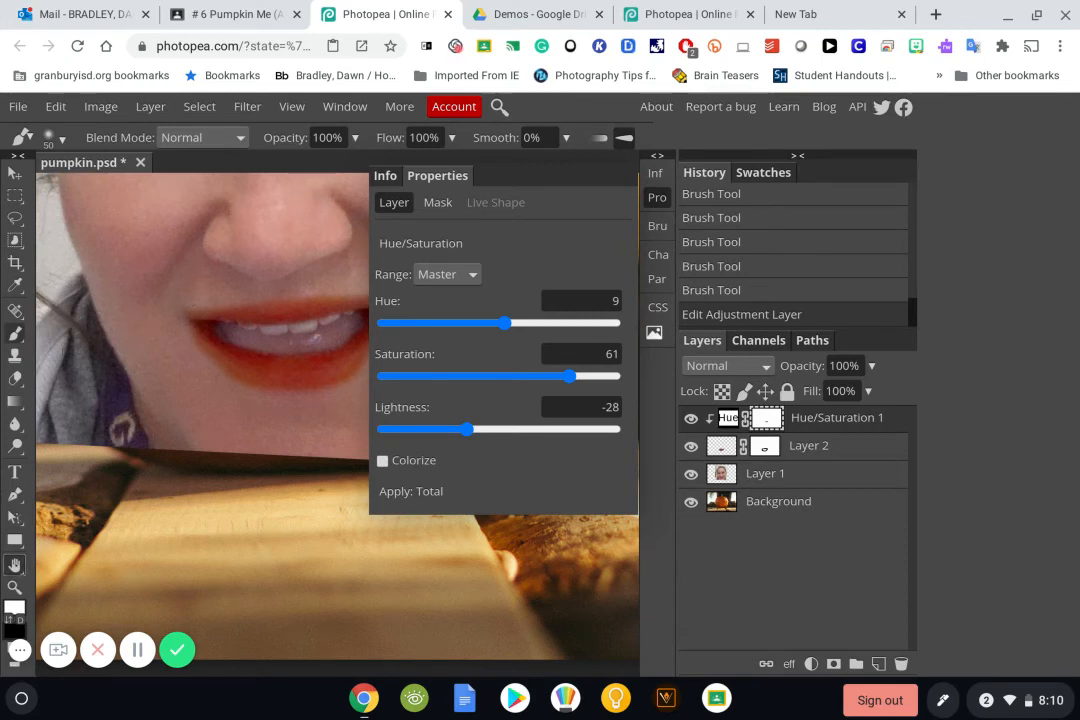
left_click(14, 565)
left_click_drag(268, 350, 255, 675)
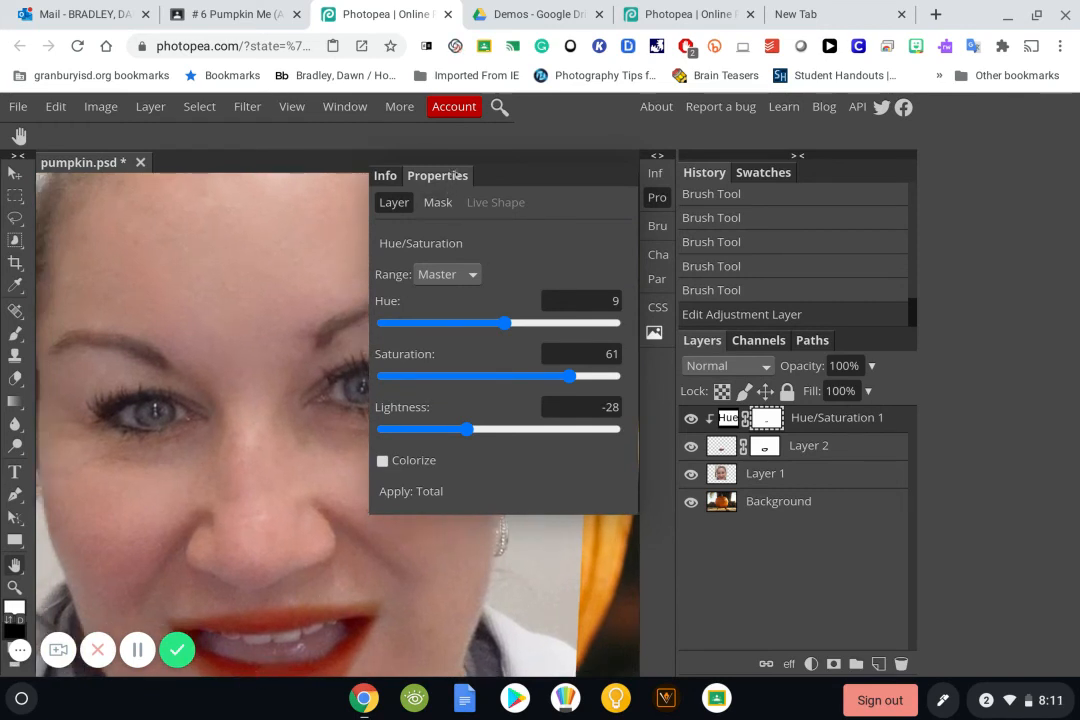
left_click(658, 198)
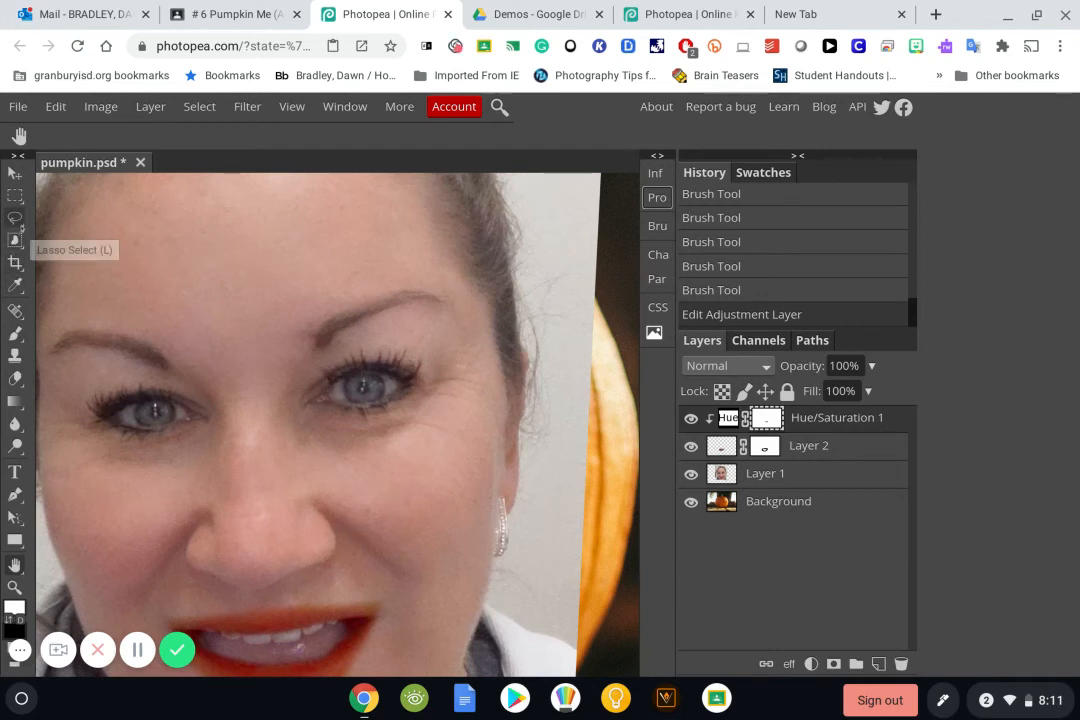
Step: Try to copy a lasso selection of both eyes to a new layer from the Hue/Saturation layer, and delete the copy
left_click(15, 217)
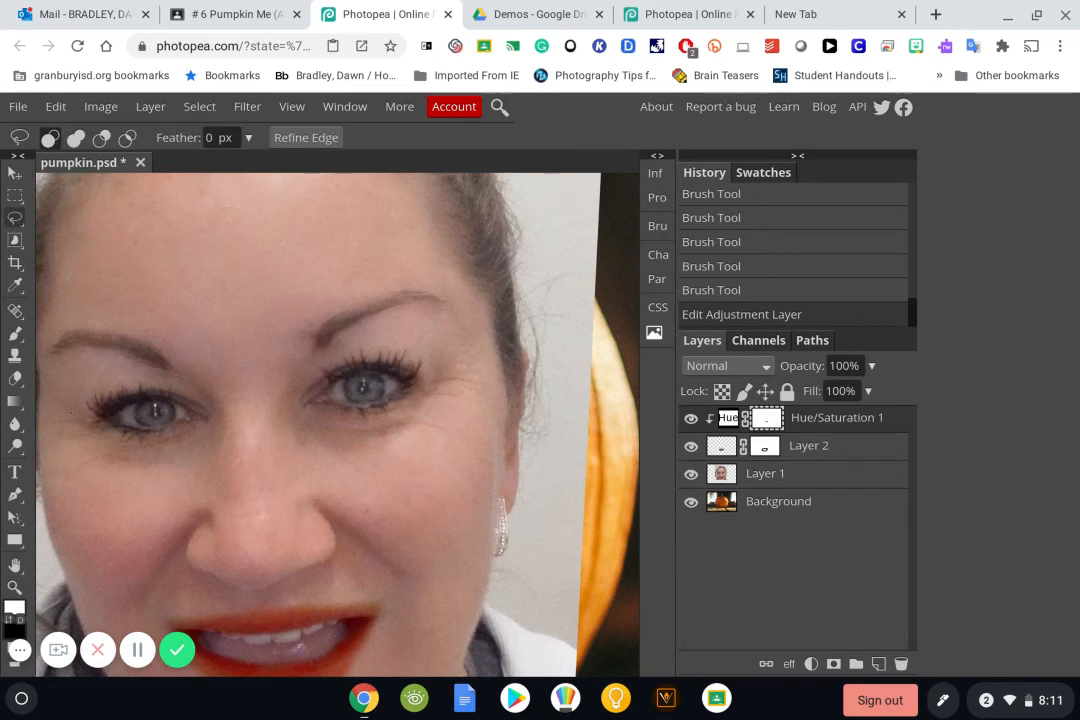
mouse_move(161, 432)
left_mouse_down()
mouse_move(249, 421)
mouse_move(253, 394)
mouse_move(80, 412)
left_mouse_up()
mouse_move(443, 367)
left_mouse_down()
mouse_move(422, 343)
mouse_move(355, 338)
left_mouse_up()
left_click_drag(210, 388, 210, 388)
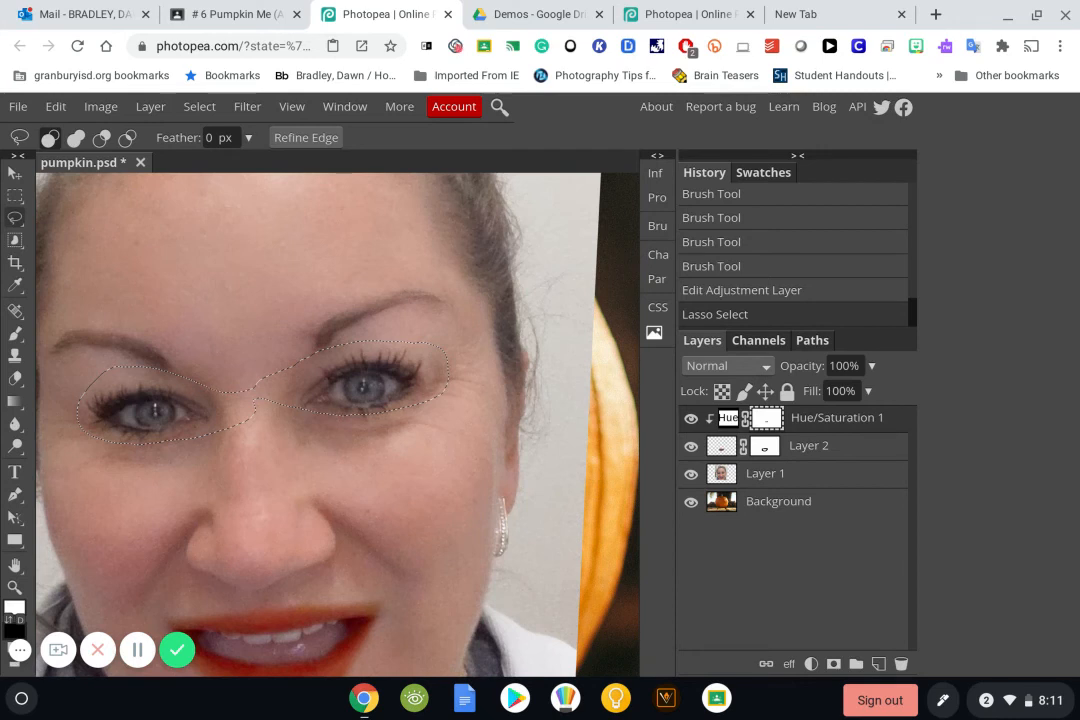
key("ctrl+j")
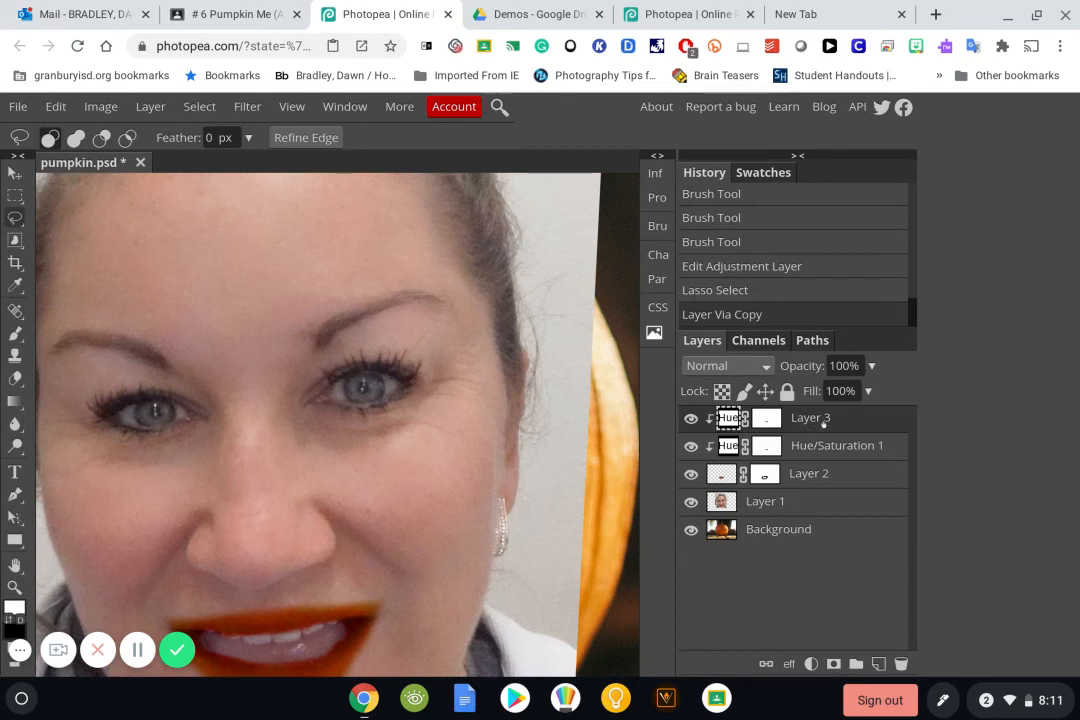
left_click_drag(824, 420, 900, 663)
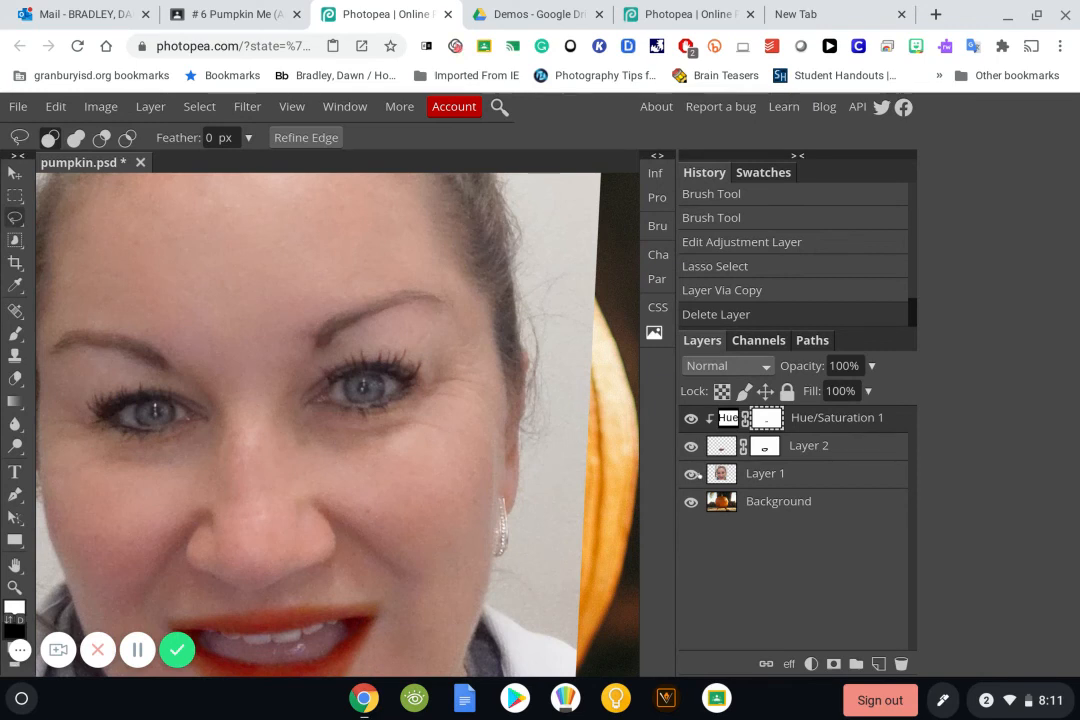
Step: Copy both eyes from Layer 1 to a new layer using a lasso selection, and hide Layer 1
left_click(772, 476)
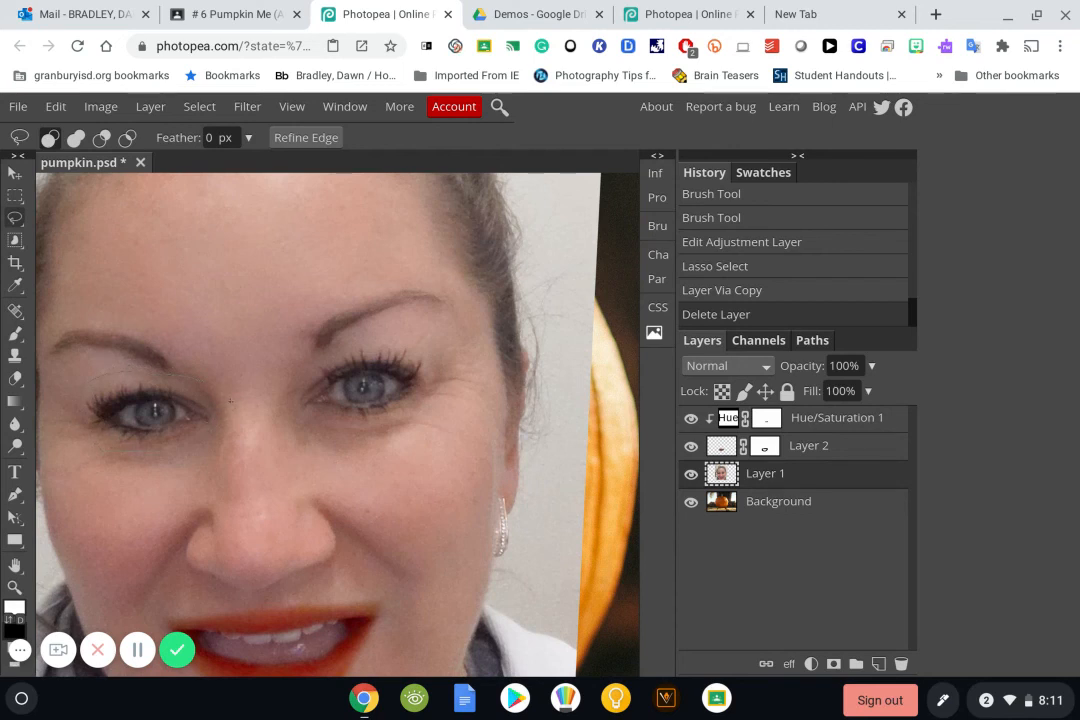
mouse_move(299, 412)
left_mouse_down()
mouse_move(413, 405)
mouse_move(434, 387)
mouse_move(429, 358)
mouse_move(363, 331)
left_mouse_up()
left_click_drag(199, 372, 193, 377)
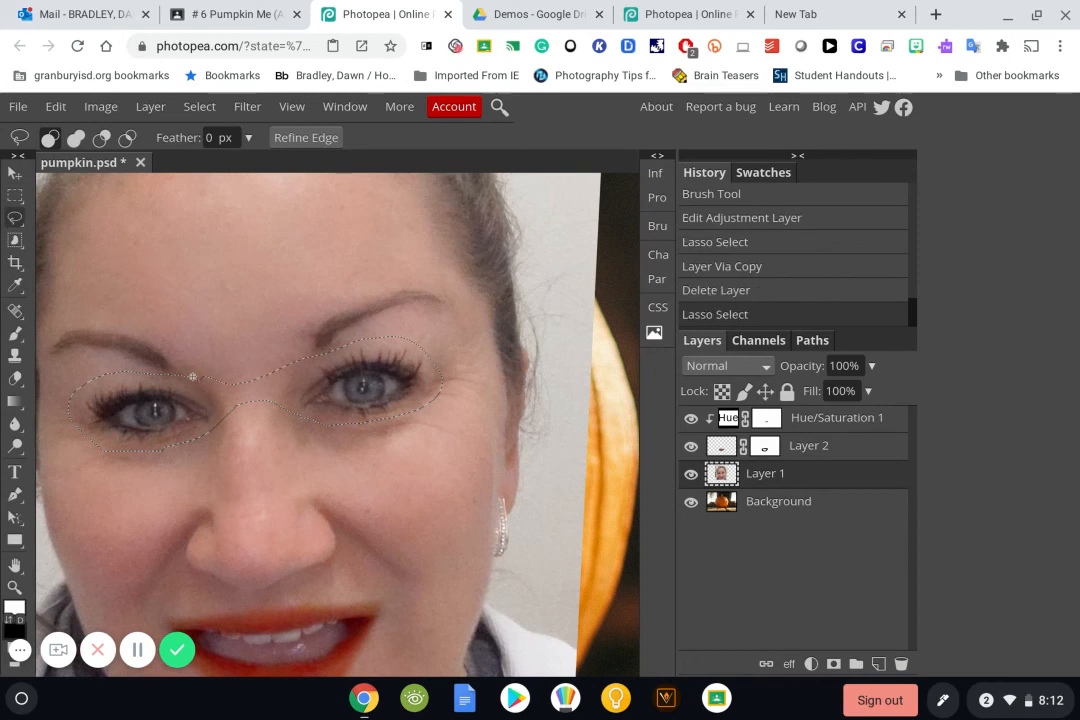
key("ctrl+j")
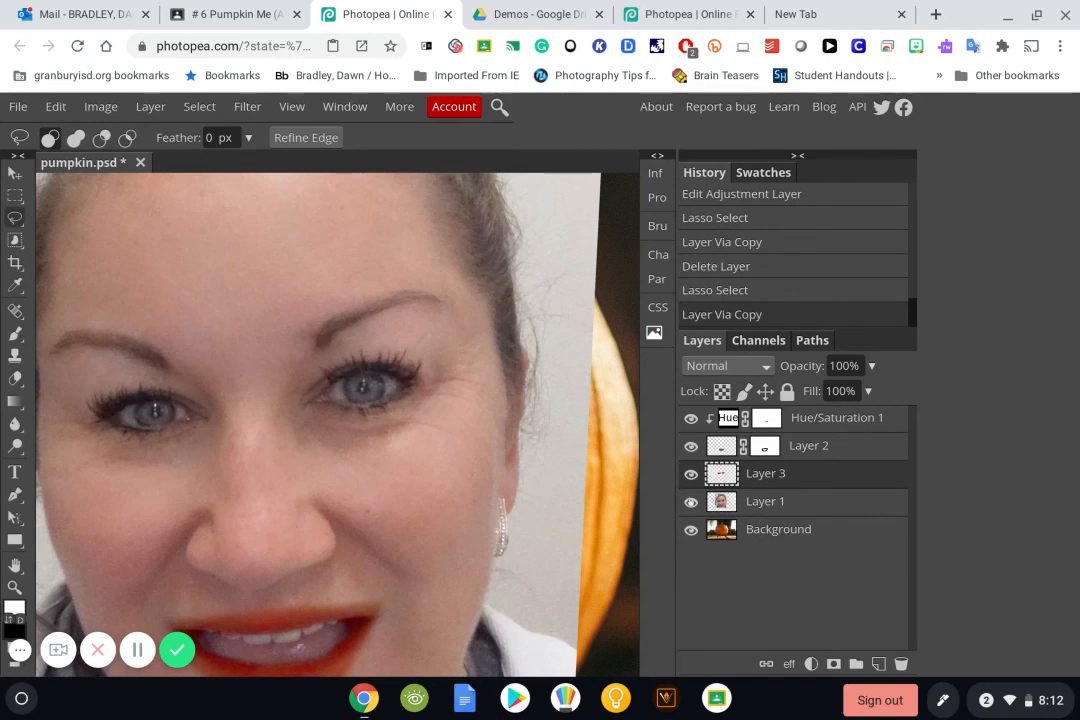
left_click(690, 501)
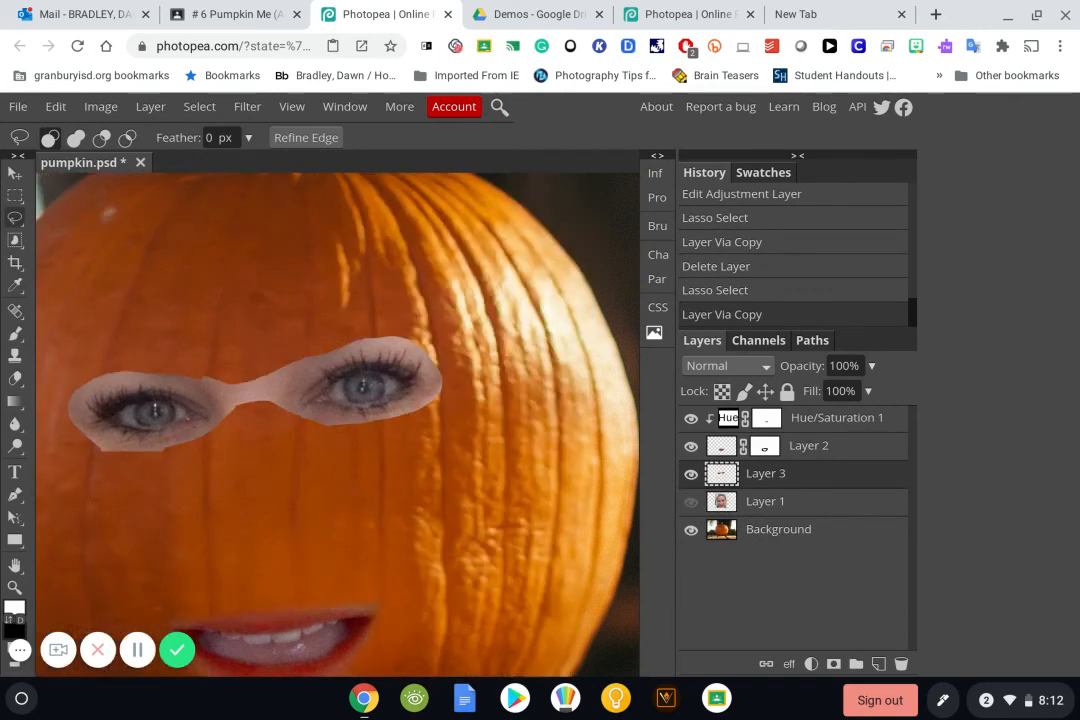